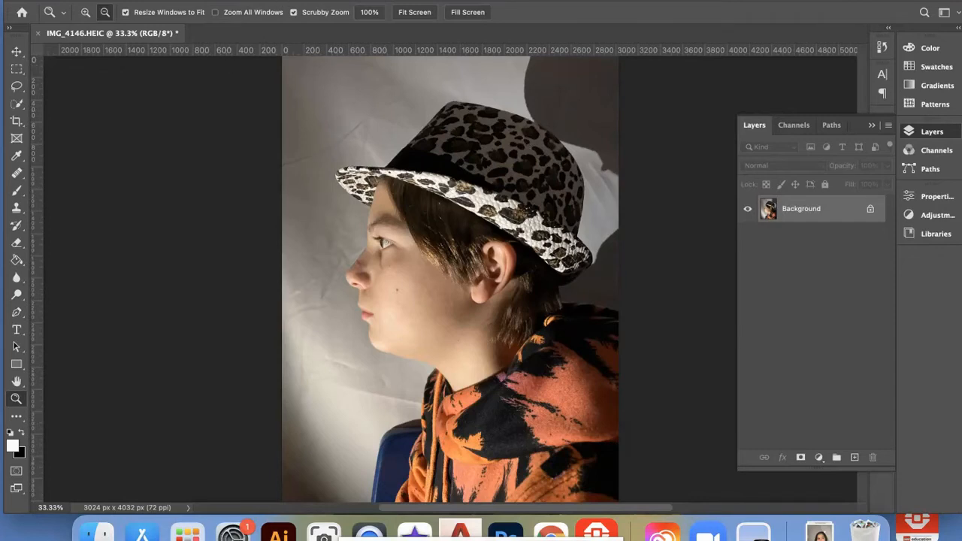
- Open the Select and Mask workspace for the portrait and set its view mode to Onion Skin
left_click(279, 1)
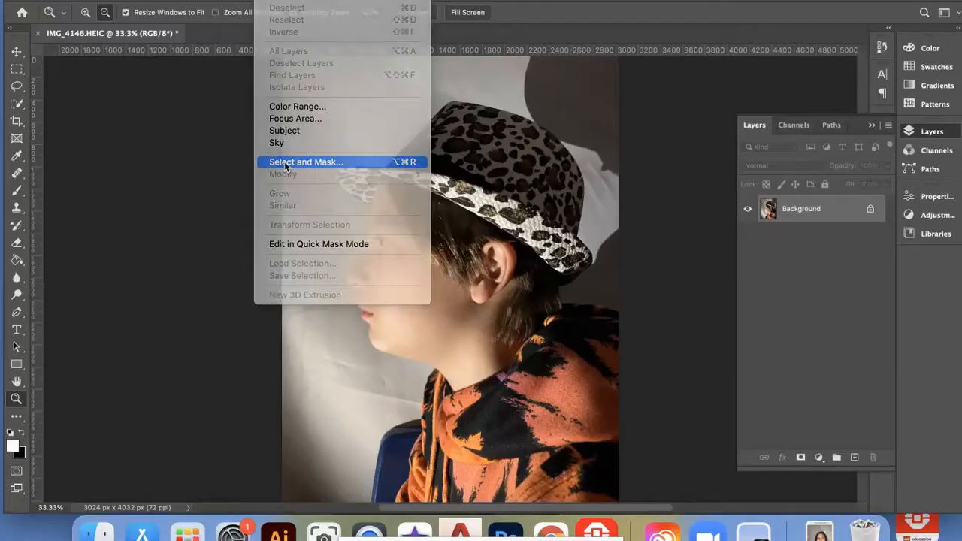
left_click(312, 513)
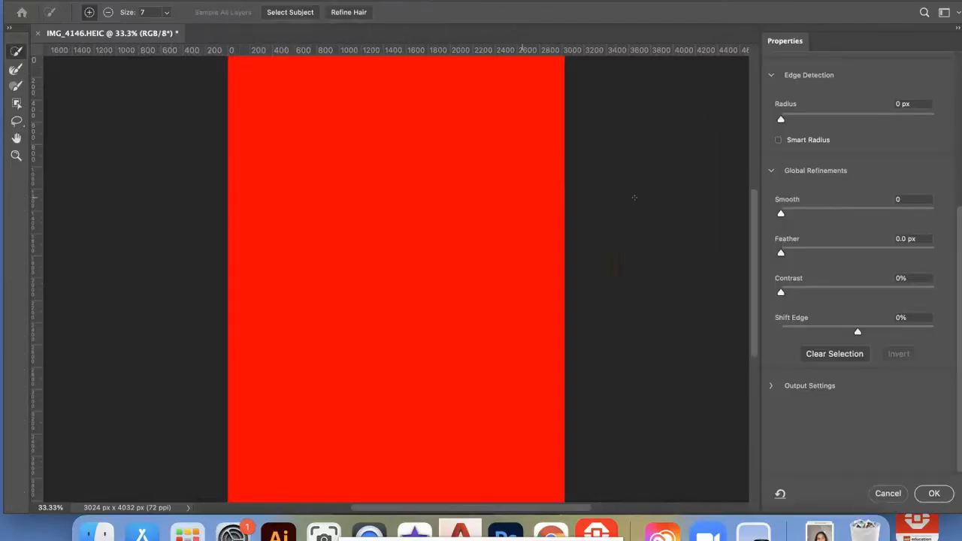
scroll(848, 127, "up", 5)
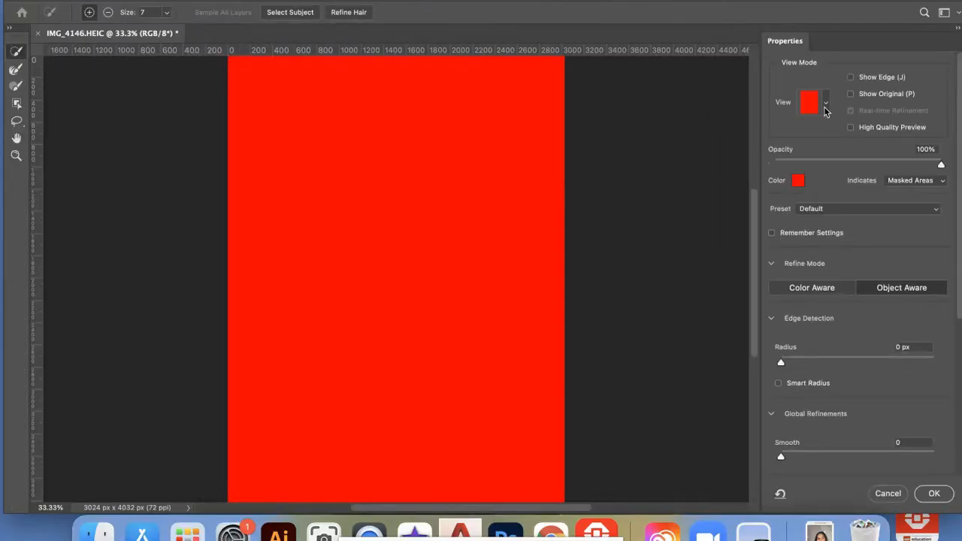
left_click(826, 105)
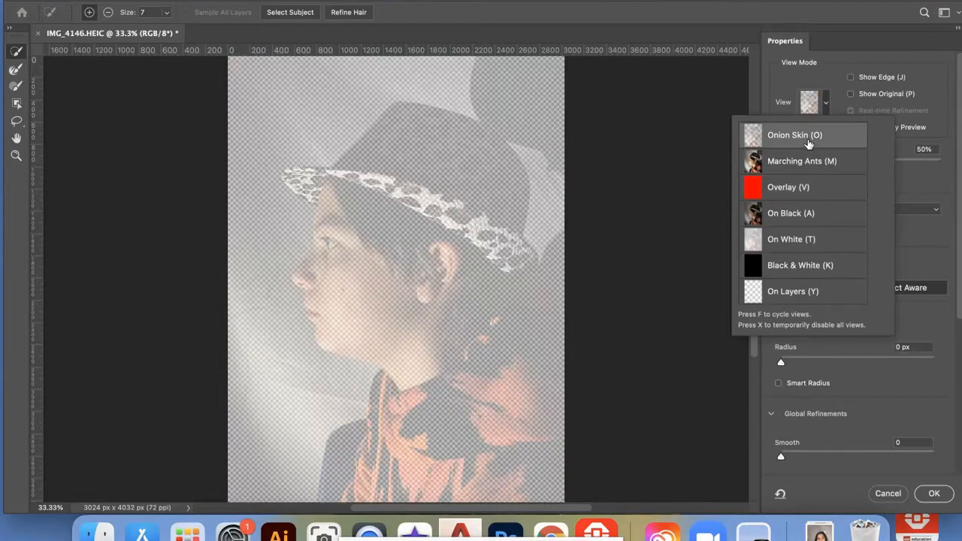
left_click(767, 82)
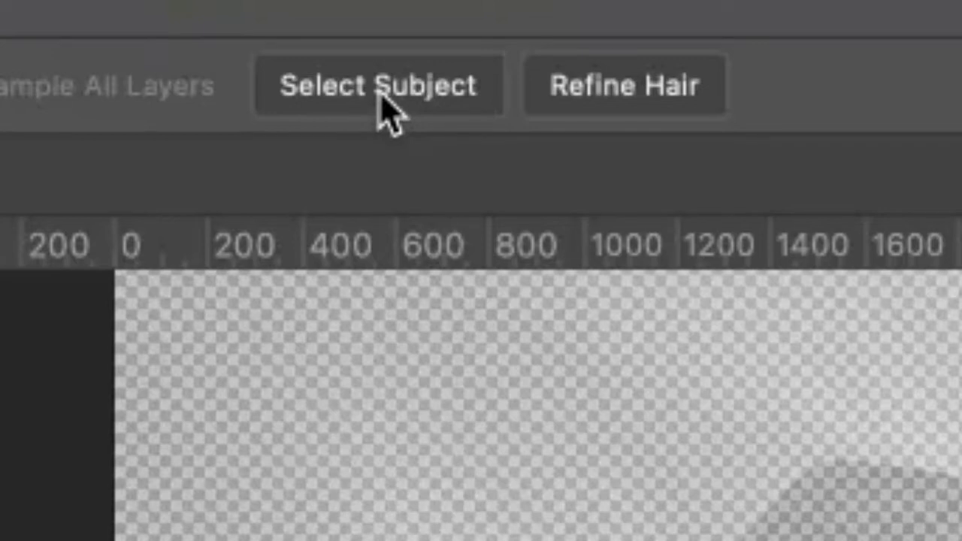
- Select the subject automatically and switch the view mode to Overlay
left_click(383, 99)
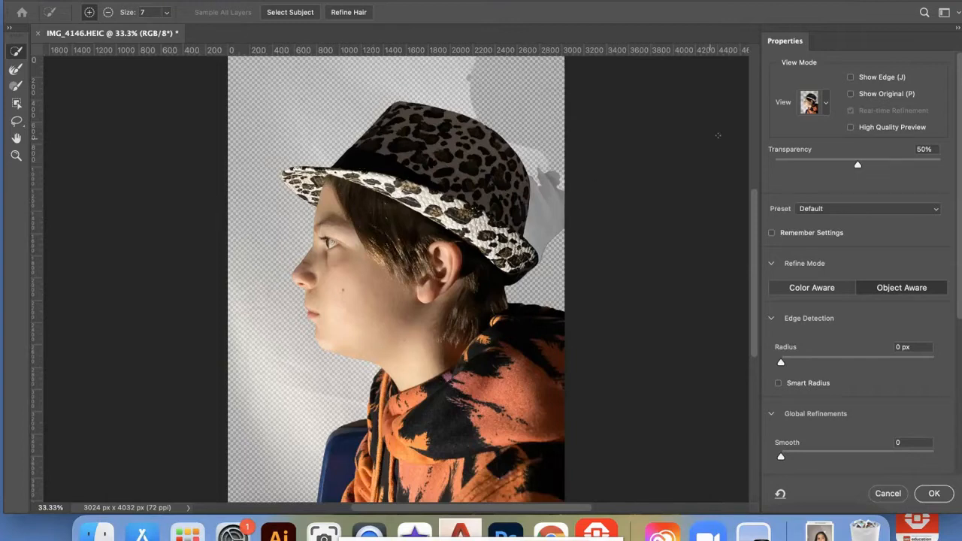
left_click(826, 105)
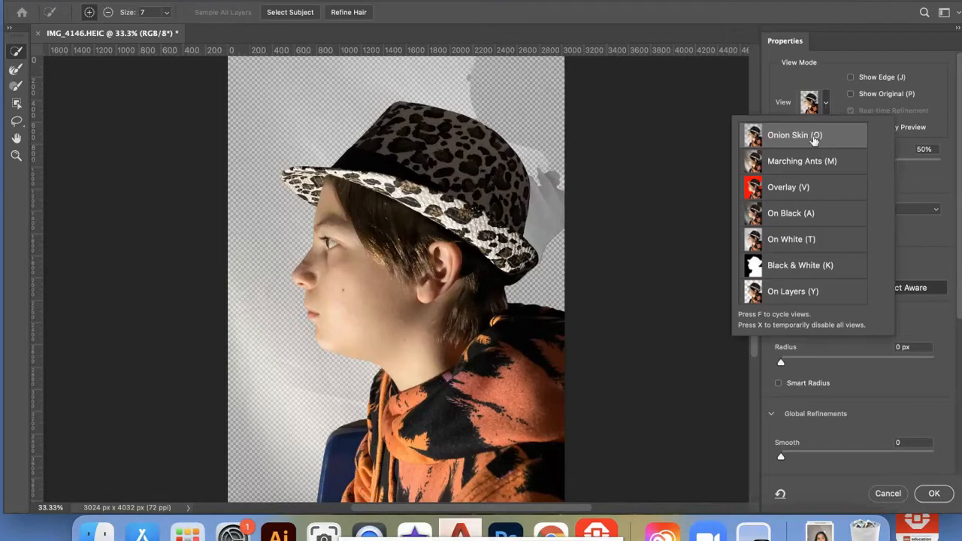
left_click(789, 188)
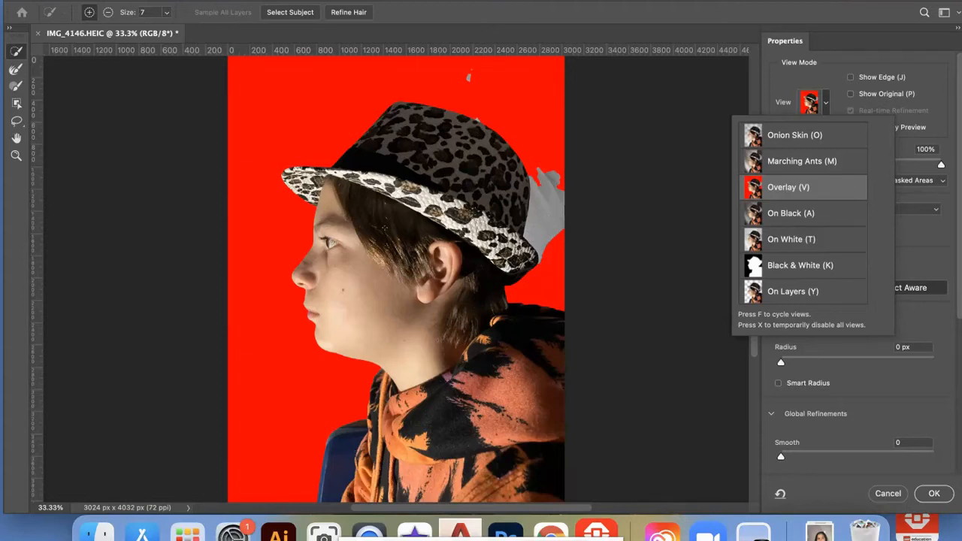
- Examine the selection edge along the crown of the hat up close for leftover background and roughness
left_click(15, 157)
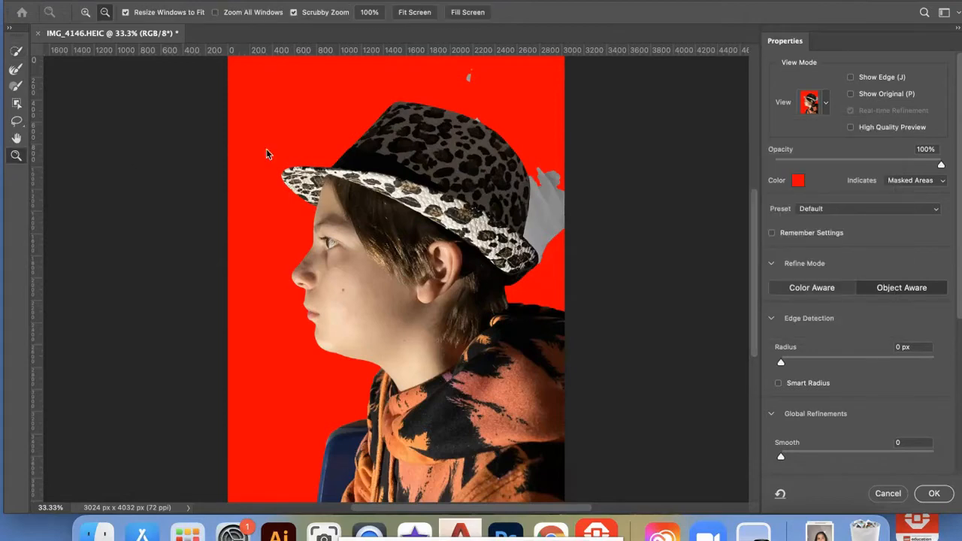
left_click(365, 127, "alt")
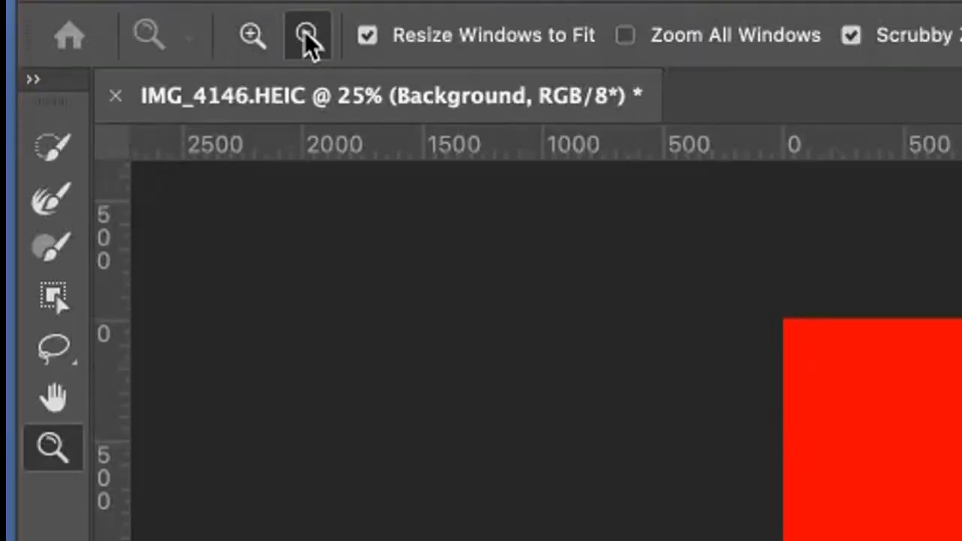
left_click(254, 37)
left_click(416, 156)
left_click(411, 138)
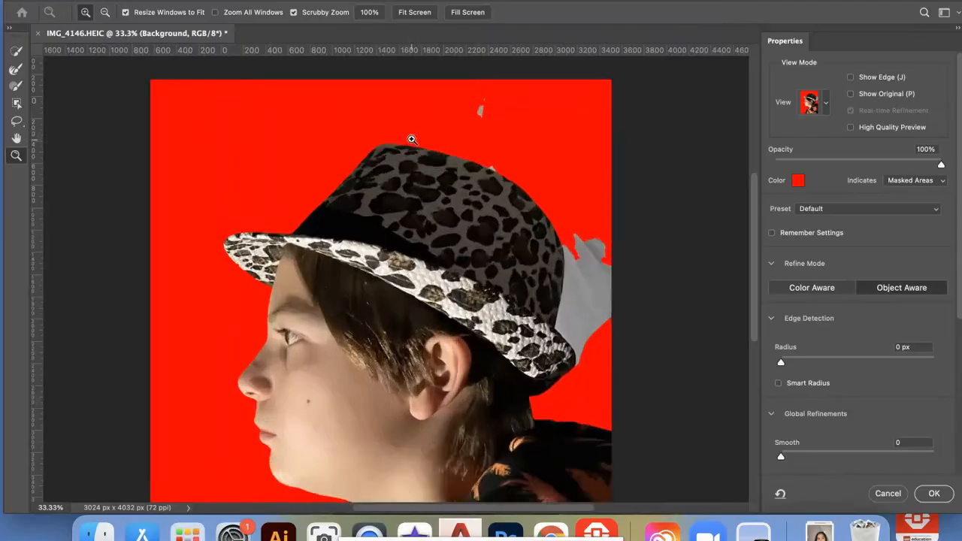
left_click(412, 139)
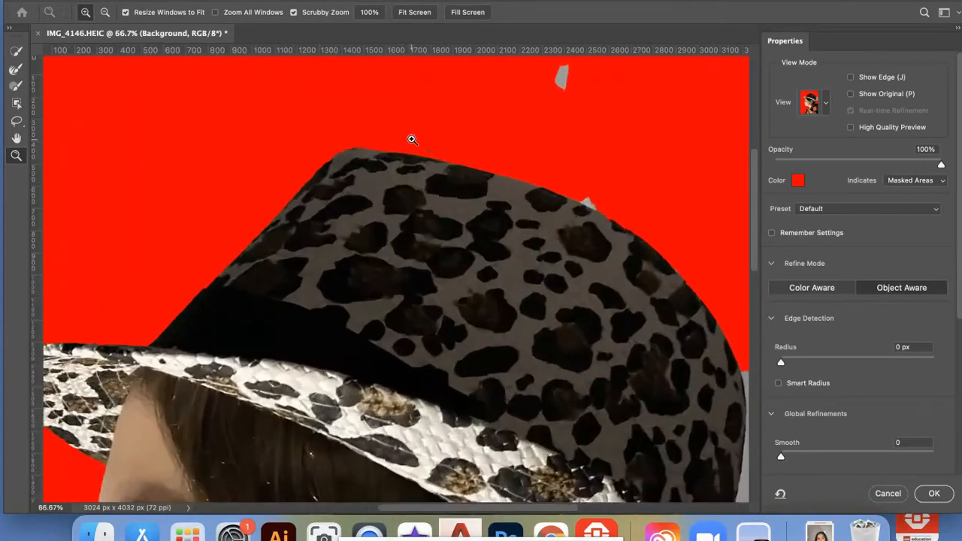
left_click(412, 140)
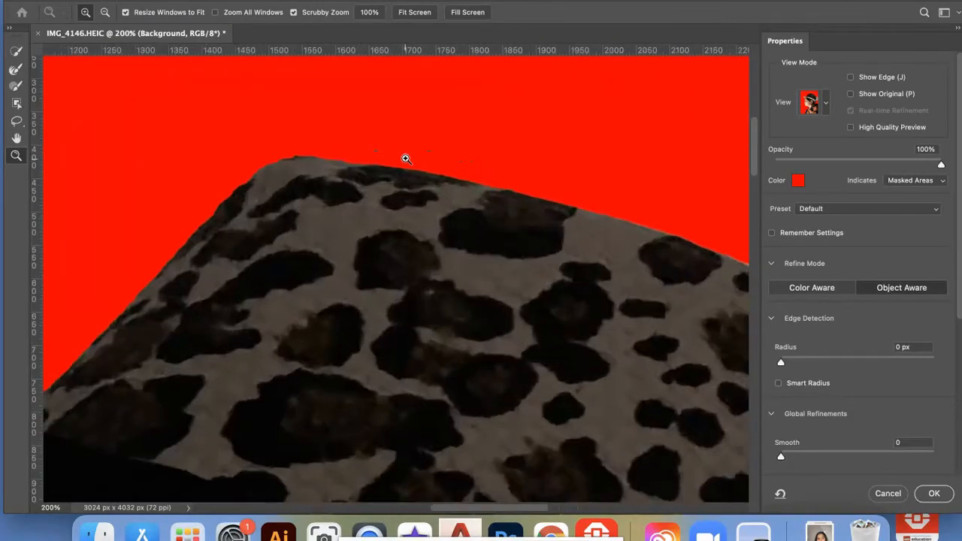
left_click(398, 154)
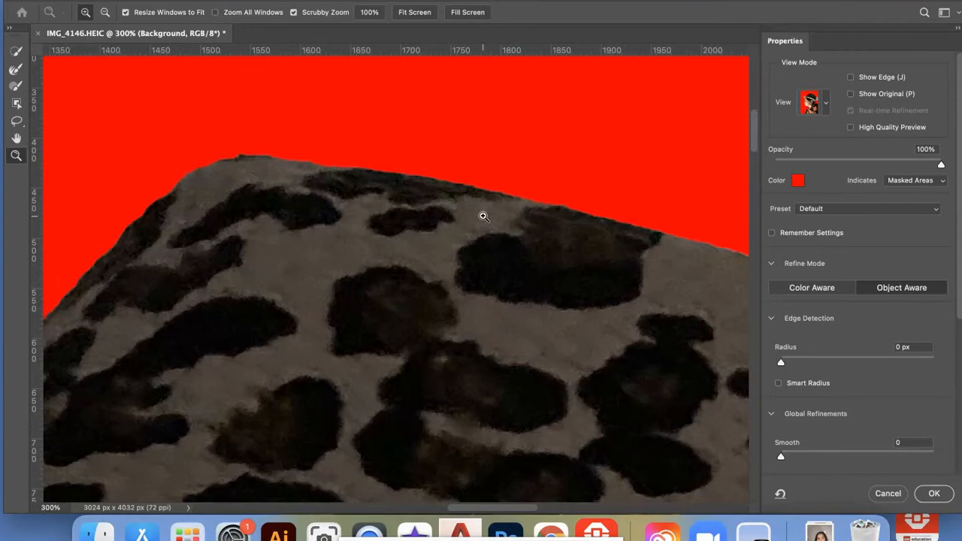
scroll(483, 217, "right", 10)
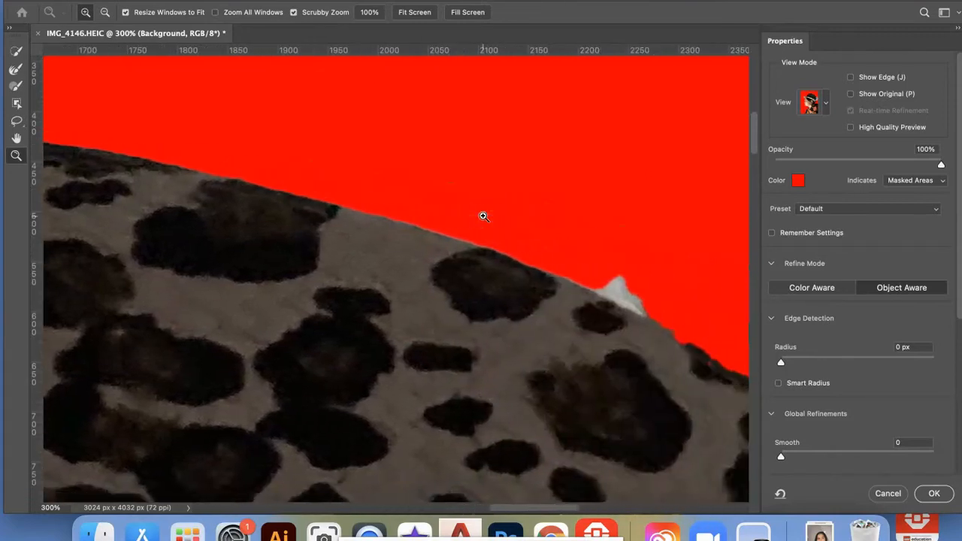
scroll(484, 217, "right", 10)
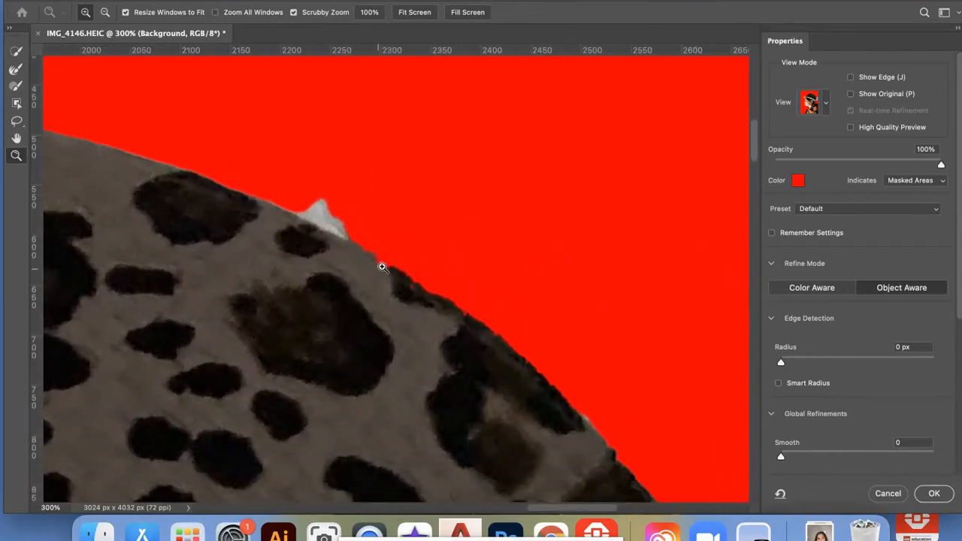
left_click(400, 267)
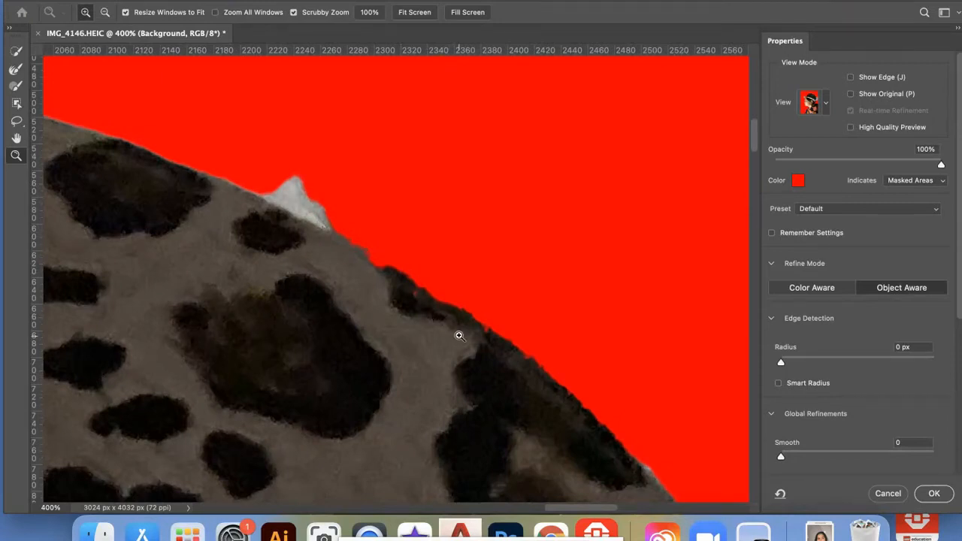
- Smooth the selection edge by setting the Smooth refinement to 34
left_click(18, 51)
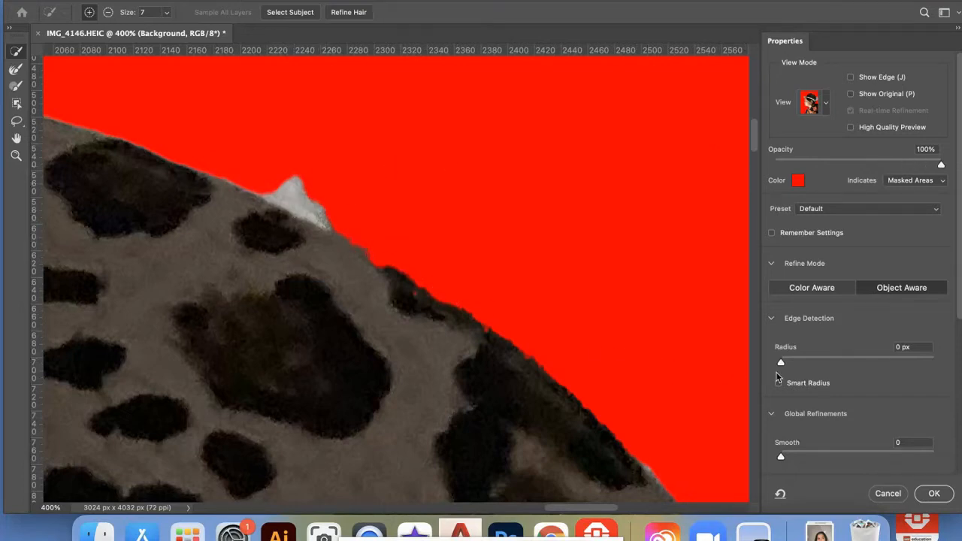
scroll(848, 403, "down", 5)
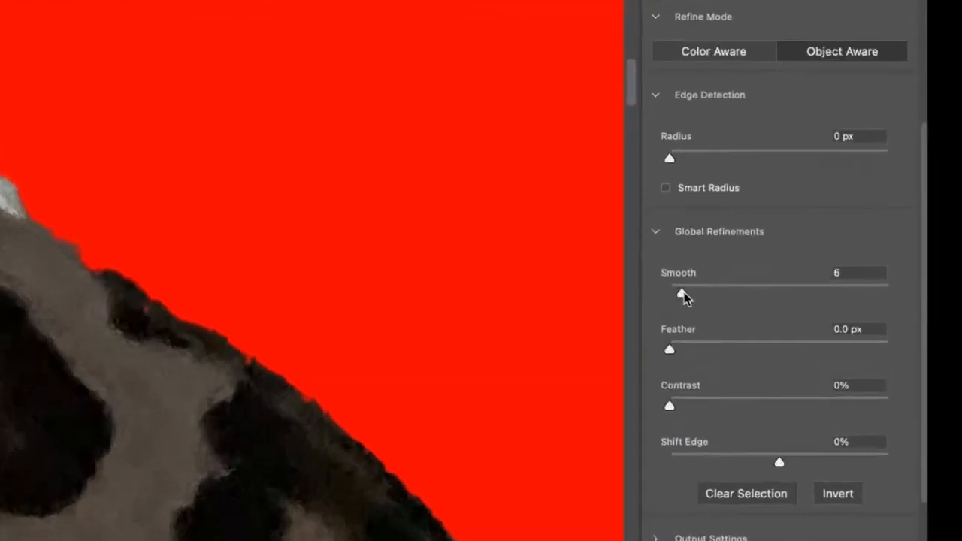
left_click_drag(781, 285, 865, 286)
left_click_drag(484, 347, 380, 346)
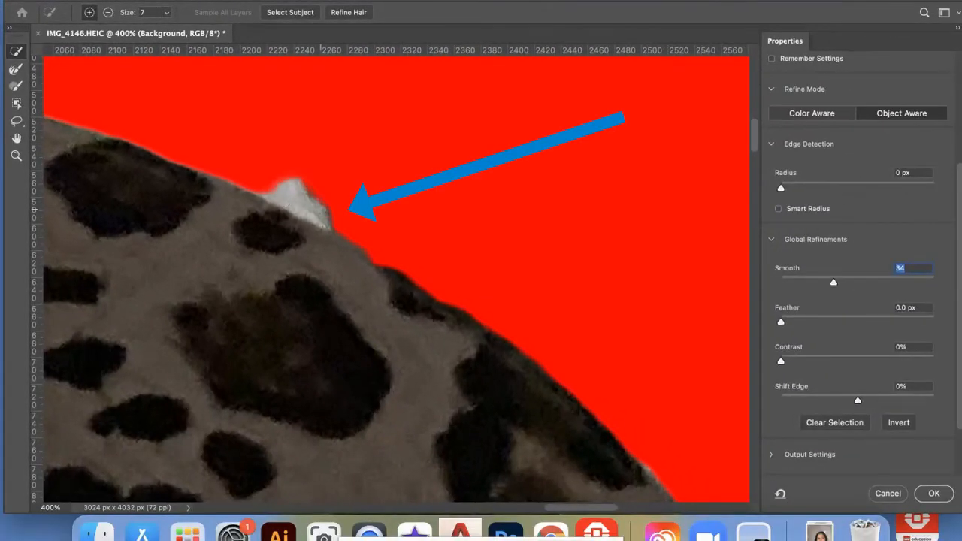
- Subtract the pale background bump on the hat's crown with the Quick Selection tool and set Smooth to 23
left_click(110, 14)
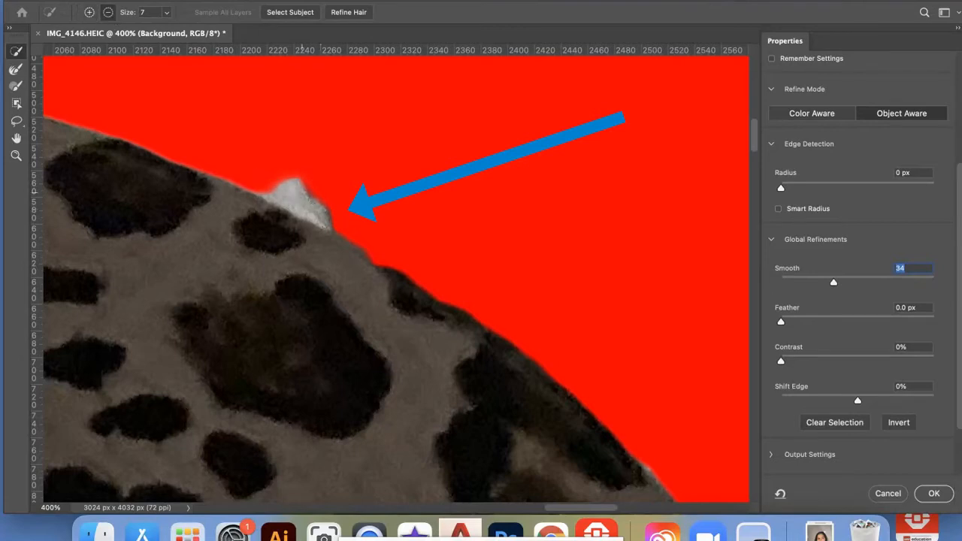
left_click_drag(274, 183, 331, 226)
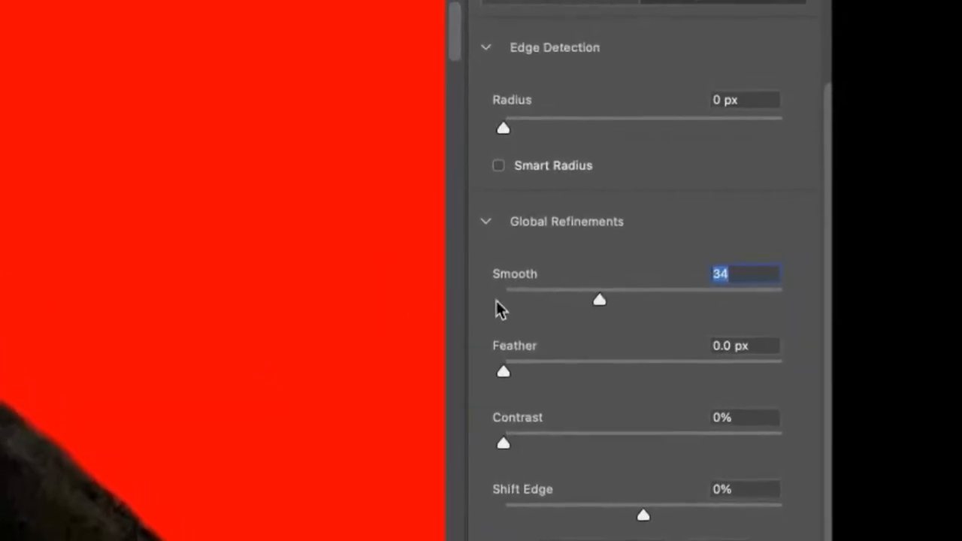
left_click_drag(460, 311, 297, 319)
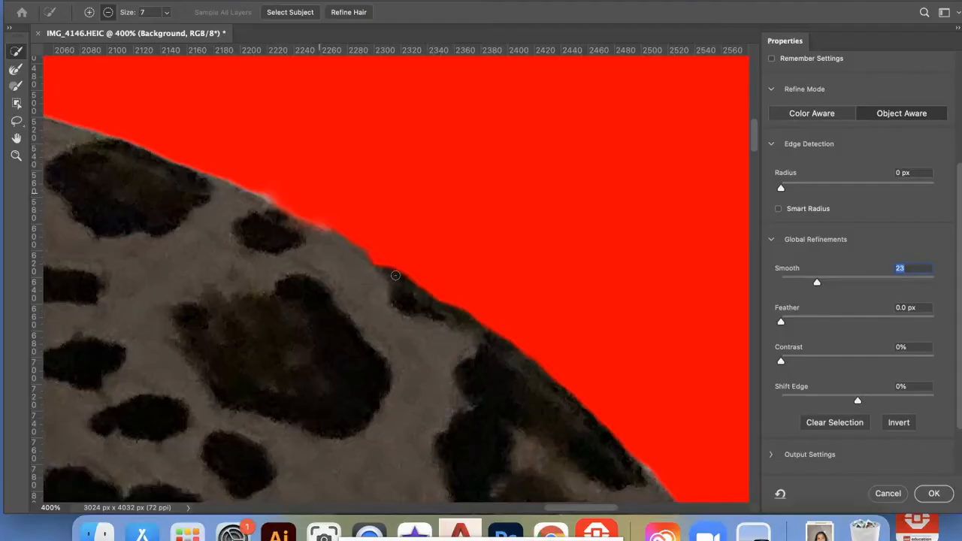
- Add the missing notch on the hat's crown to the selection with the Quick Selection tool and subtract the excess along that edge
left_click(15, 156)
left_click(379, 261)
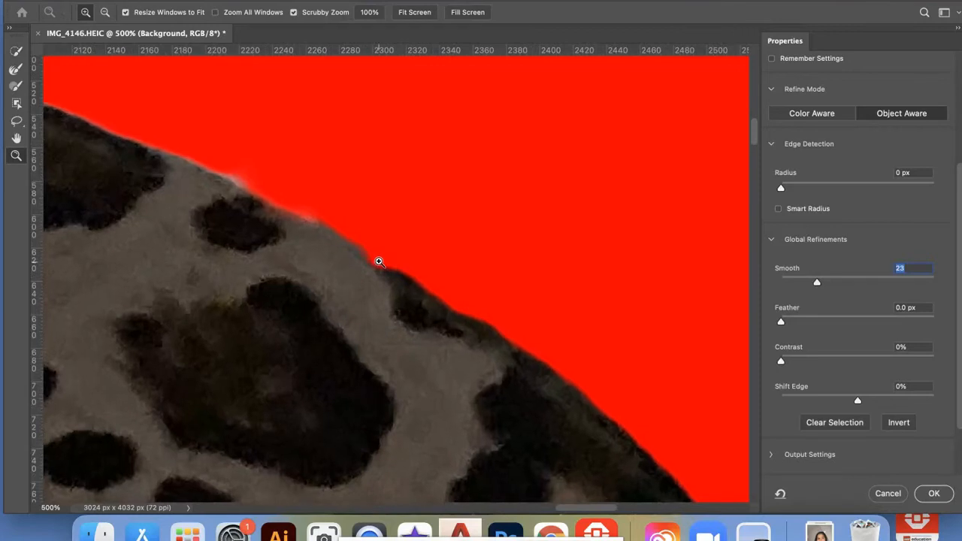
left_click(379, 260)
left_click(379, 261)
left_click(379, 261)
left_click(379, 261)
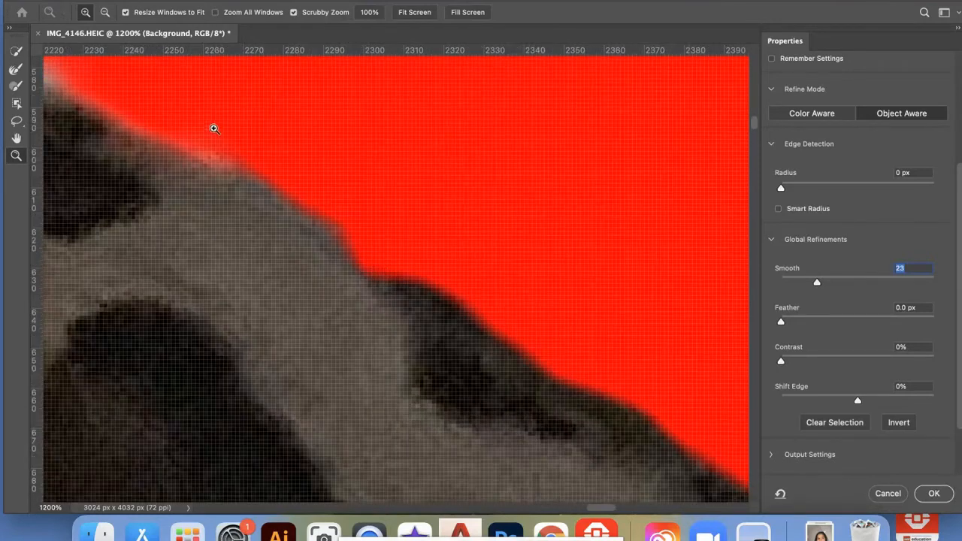
left_click(105, 12)
left_click(382, 247)
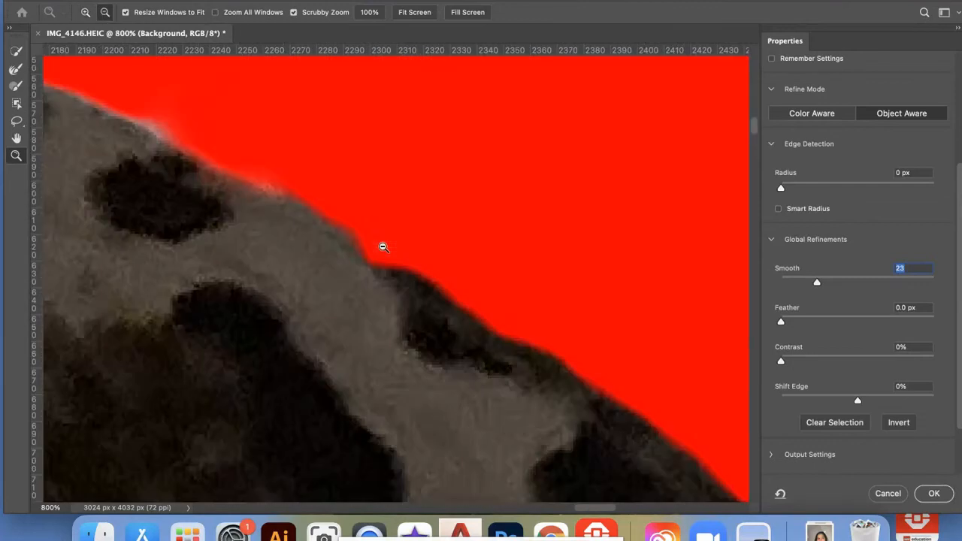
left_click(17, 51)
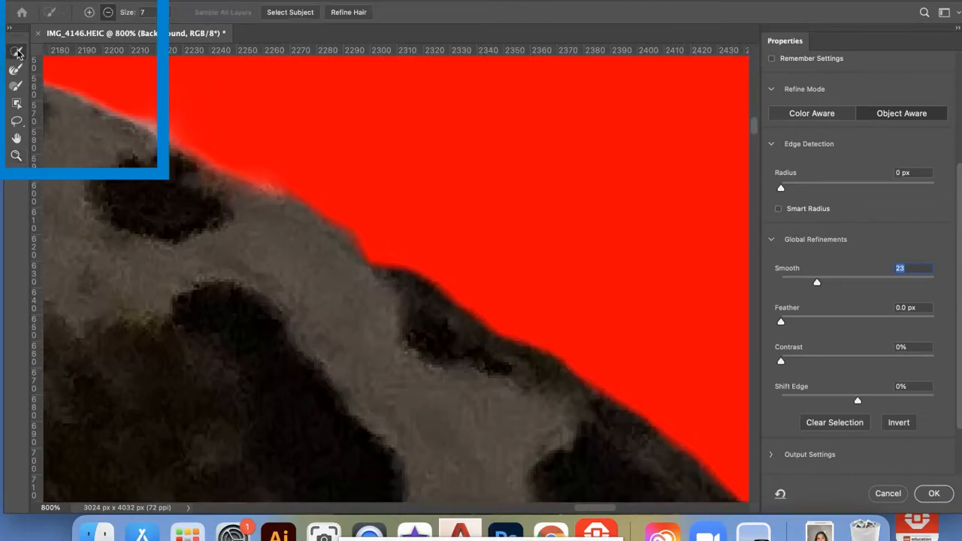
left_click(89, 12)
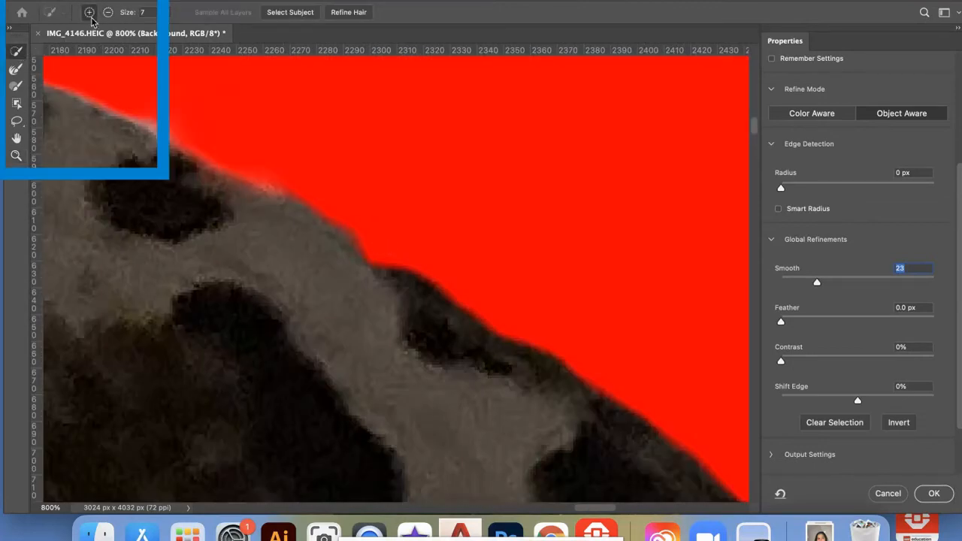
left_click(408, 277)
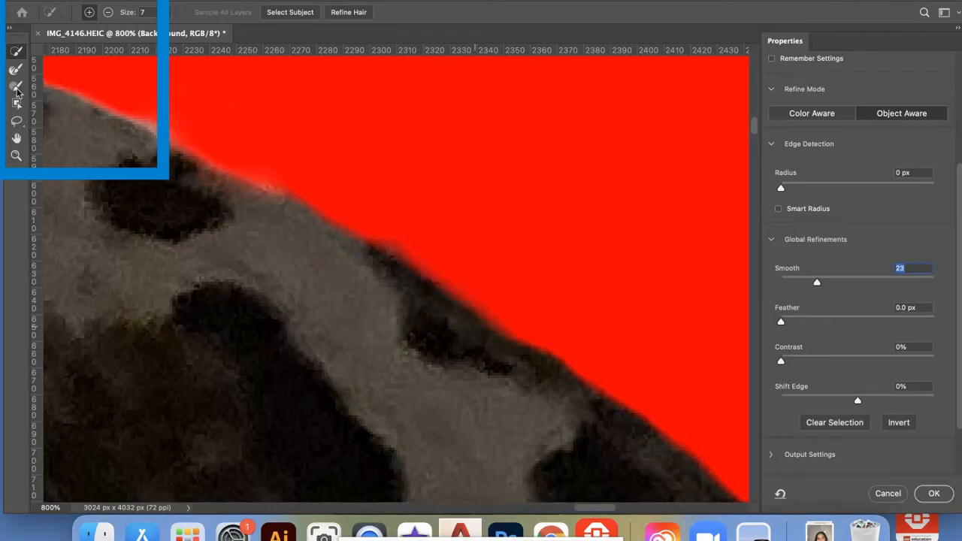
left_click(107, 12)
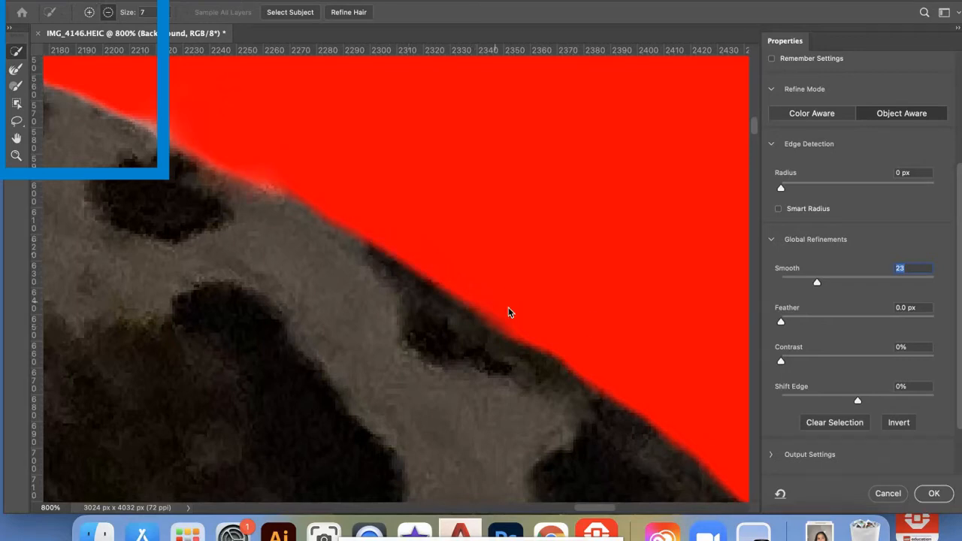
- Examine the selection edge along the back of the hat's crown up close for leftover background
scroll(509, 312, "right", 5)
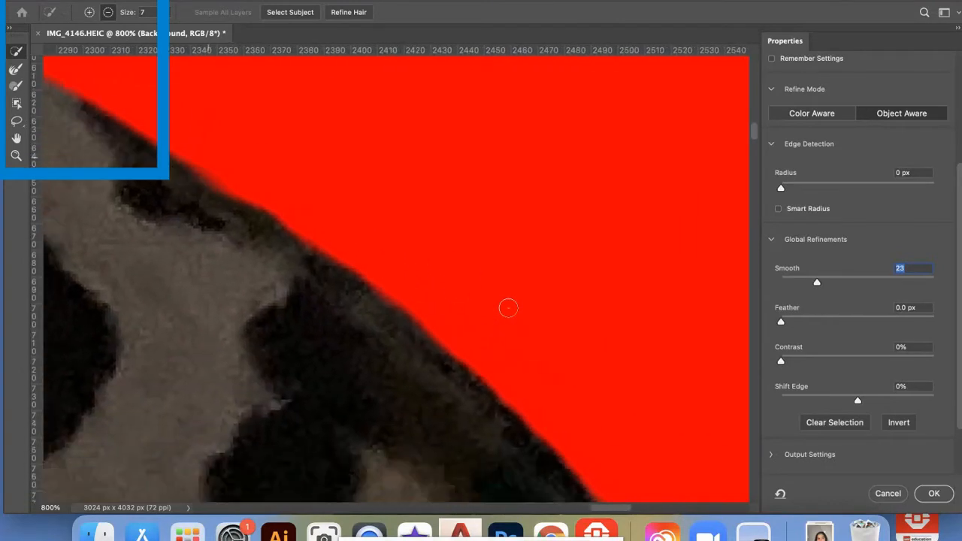
scroll(508, 308, "right", 6)
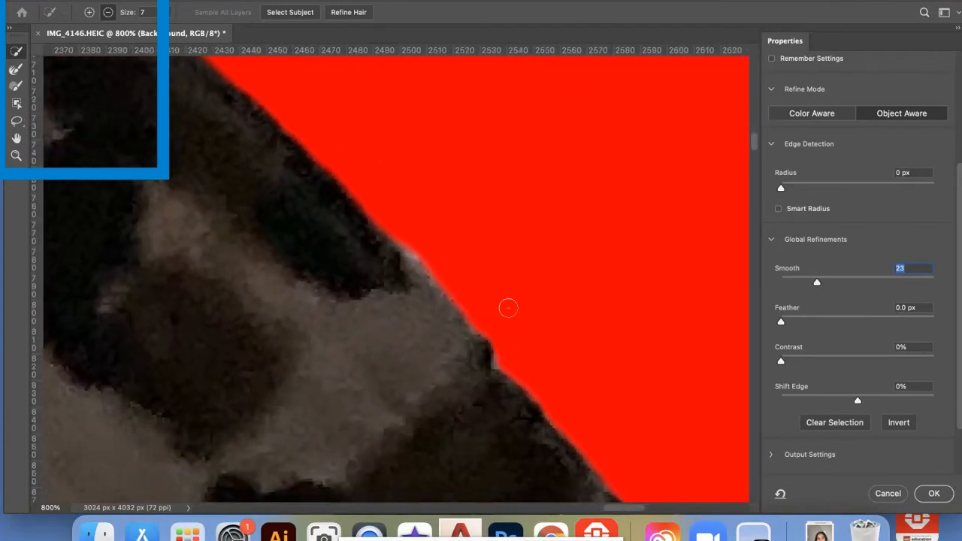
scroll(508, 308, "right", 4)
scroll(508, 307, "down", 4)
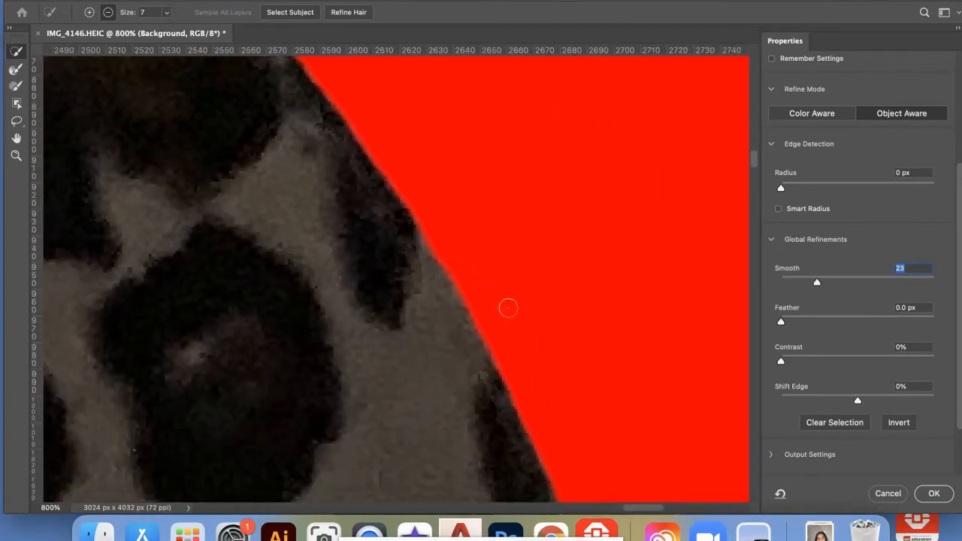
scroll(508, 308, "right", 6)
scroll(508, 307, "down", 1)
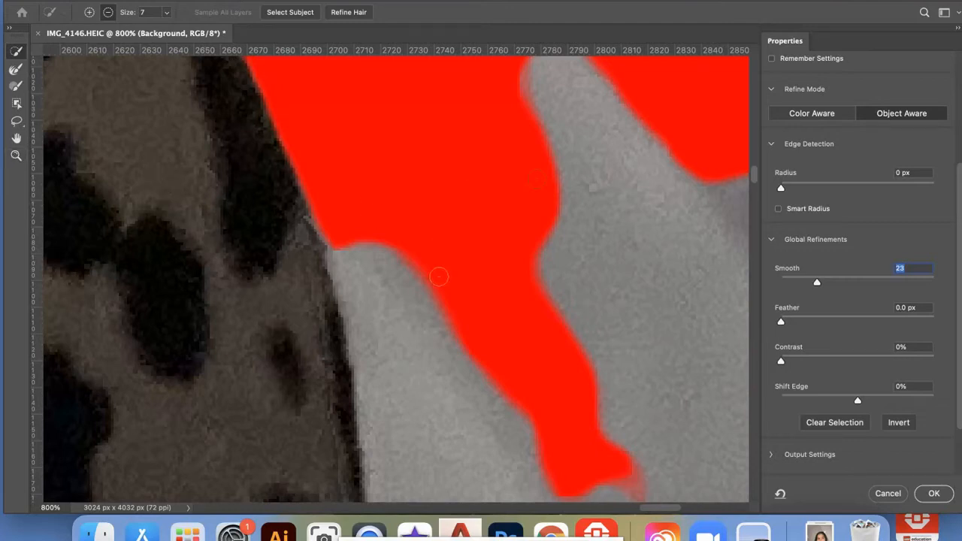
- Subtract the grey backdrop patch behind the hat from the selection with the Quick Selection tool
left_click(16, 156)
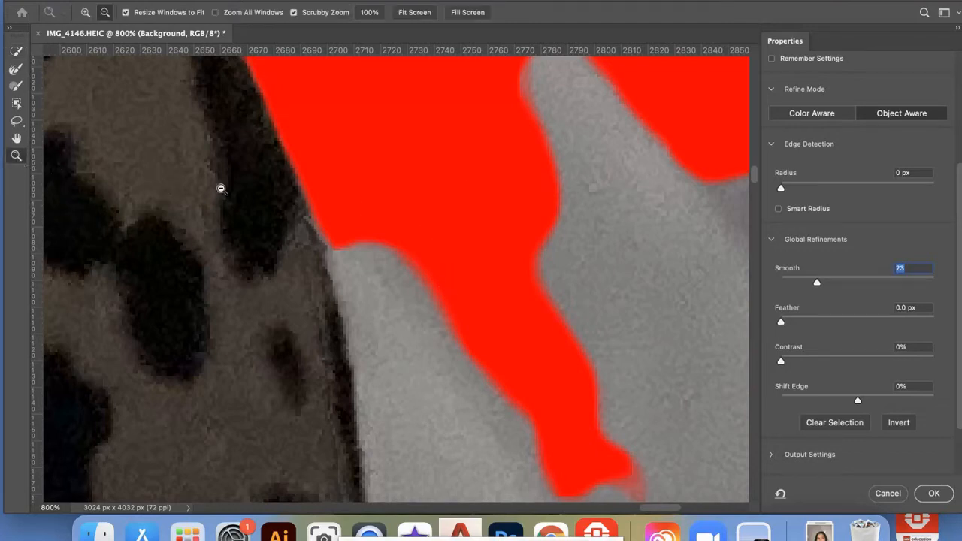
left_click(503, 266)
left_click(503, 267)
left_click(503, 266)
left_click(502, 266)
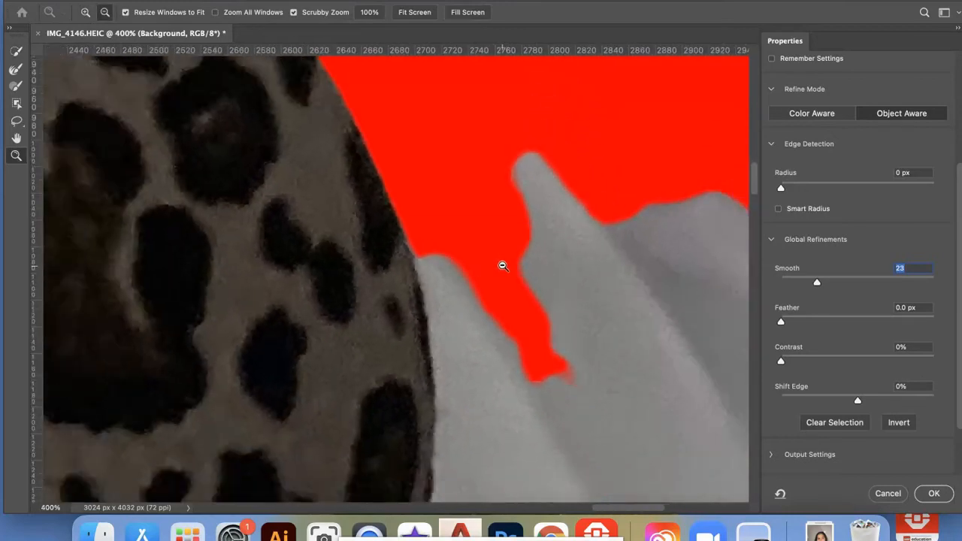
left_click(503, 266)
left_click(503, 266)
left_click(503, 266)
left_click(503, 266)
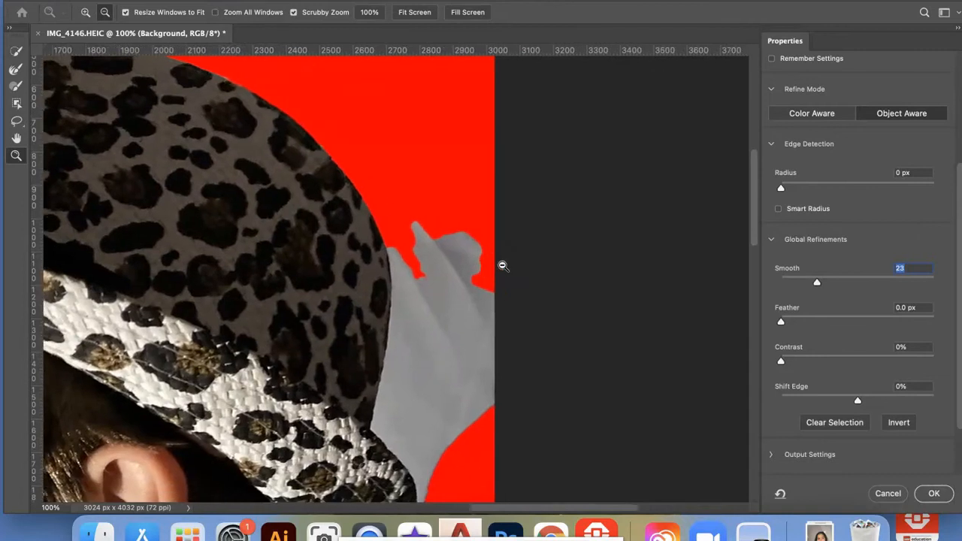
scroll(503, 266, "right", 2)
scroll(503, 266, "down", 1)
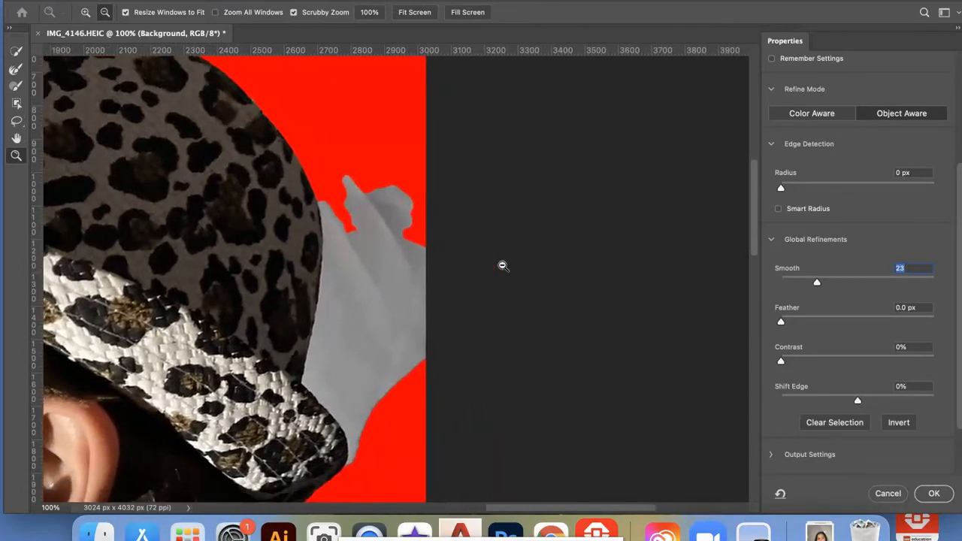
left_click(15, 54)
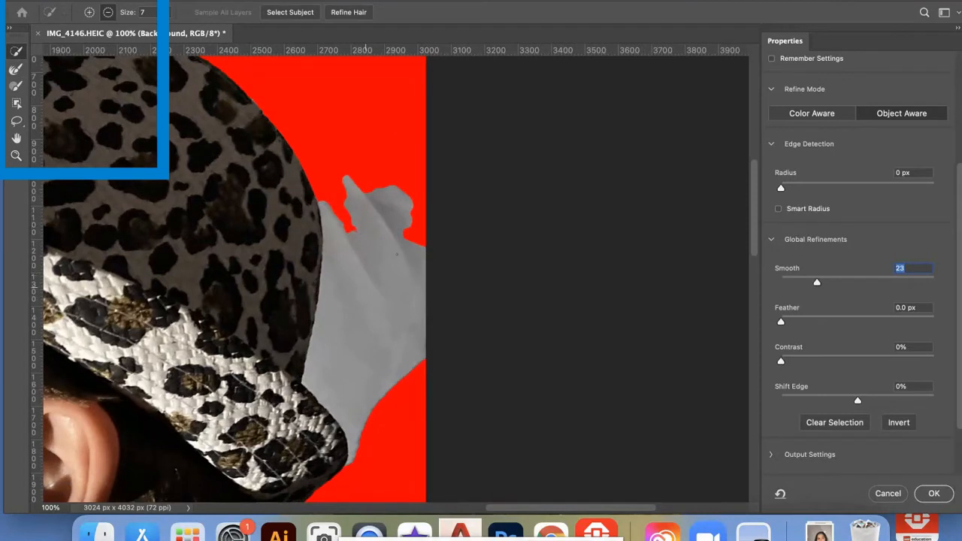
left_click(397, 249)
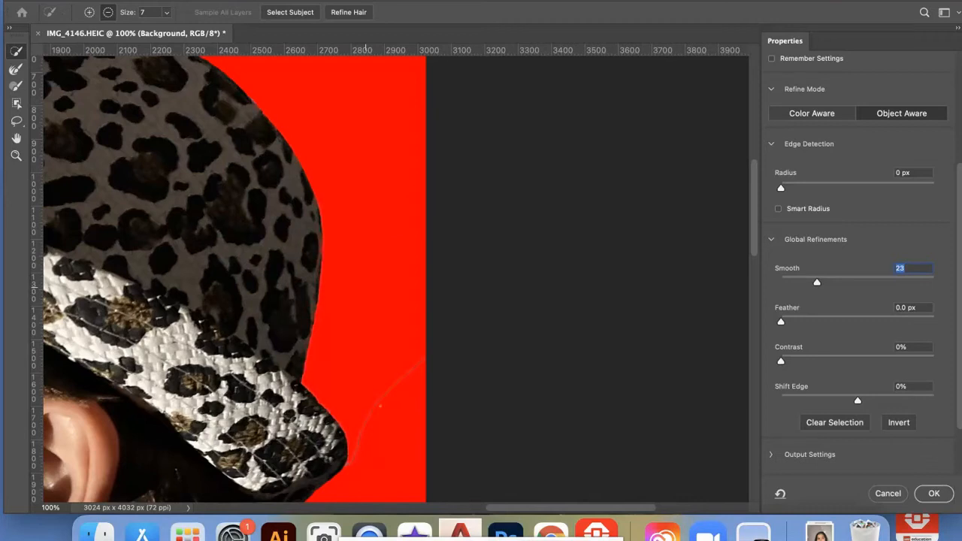
- Subtract the upper part of the faint curved residue line beside the hat brim with the Quick Selection tool
left_click(16, 154)
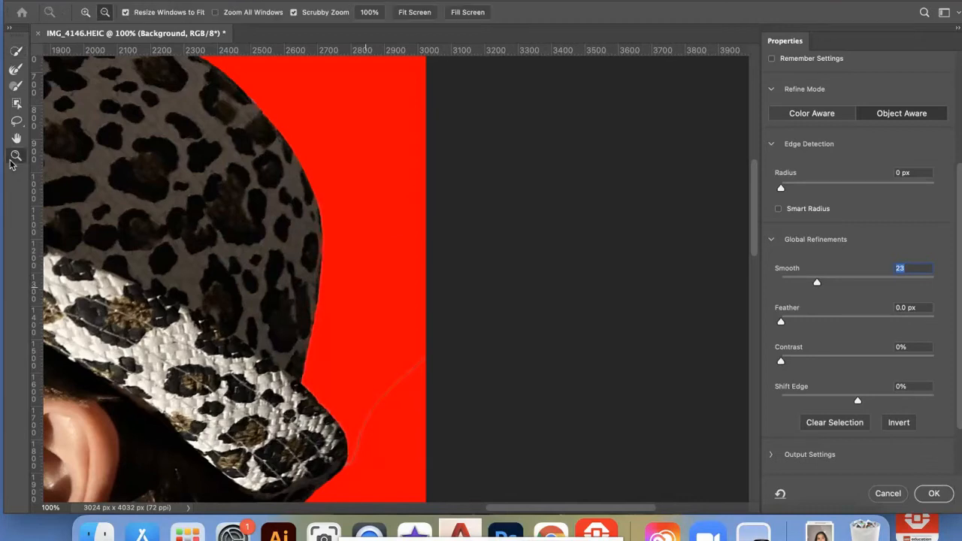
left_click(379, 427)
left_click(381, 424)
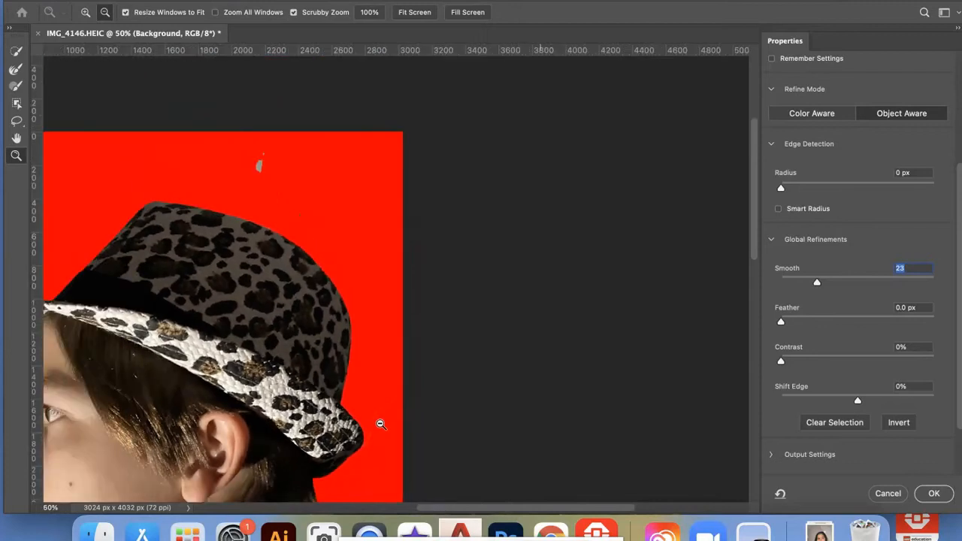
left_click(85, 12)
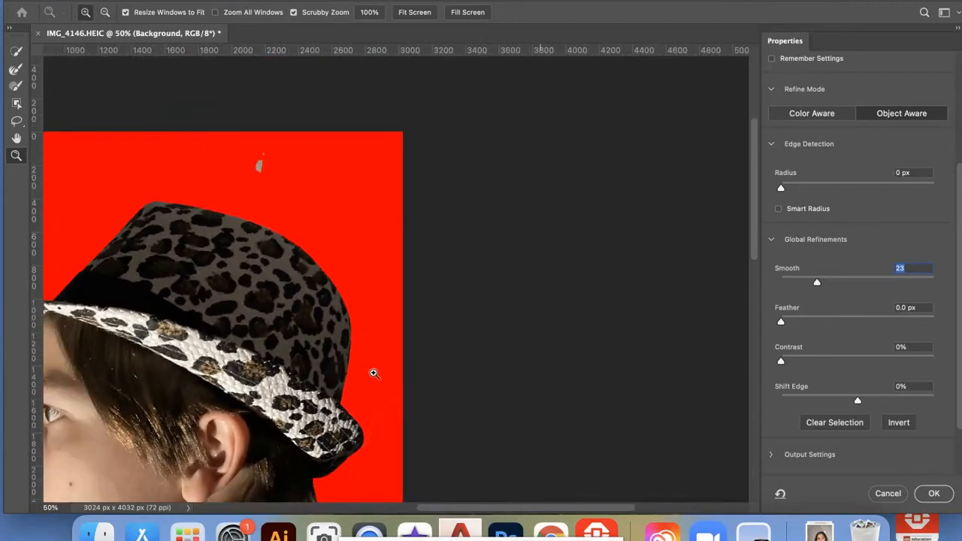
left_click(383, 414)
left_click(384, 414)
left_click(384, 414)
left_click(384, 414)
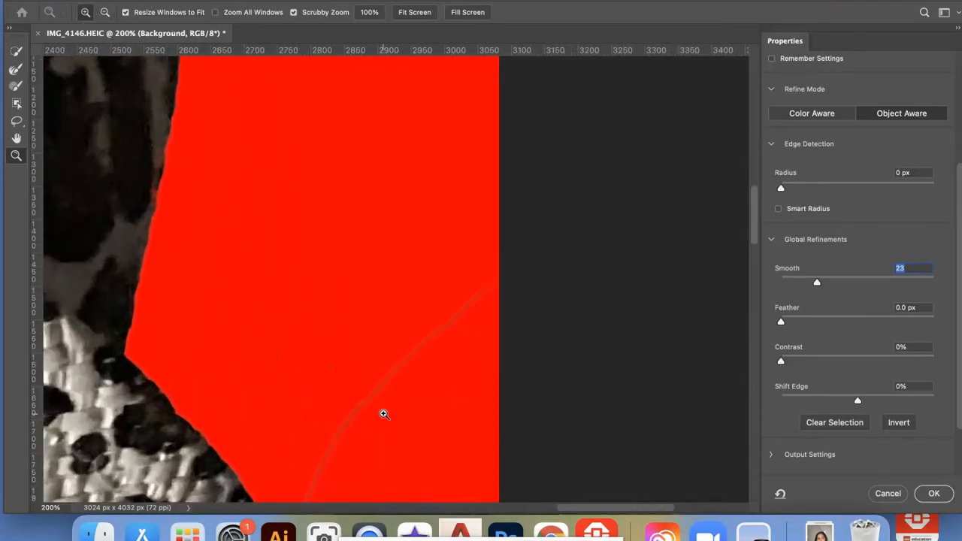
left_click(383, 413)
left_click(340, 357)
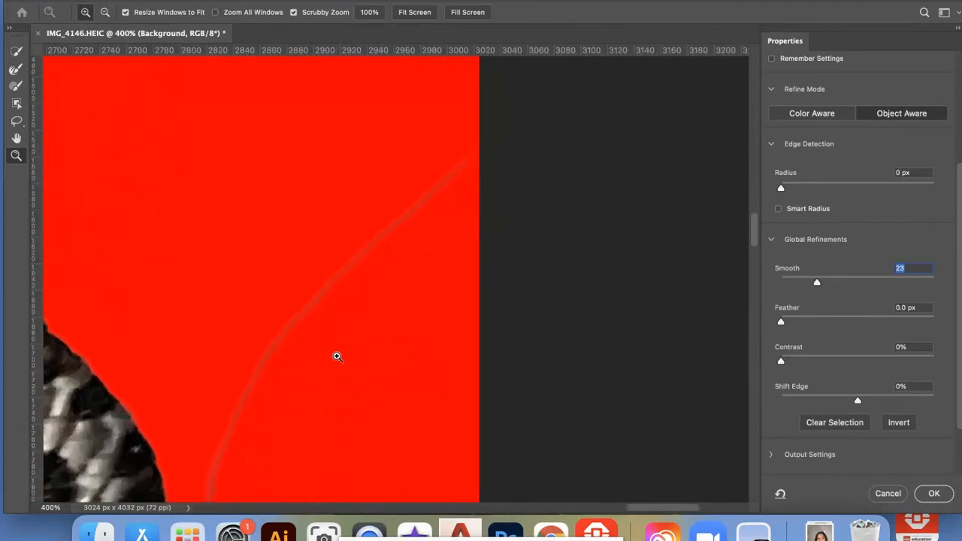
left_click(17, 52)
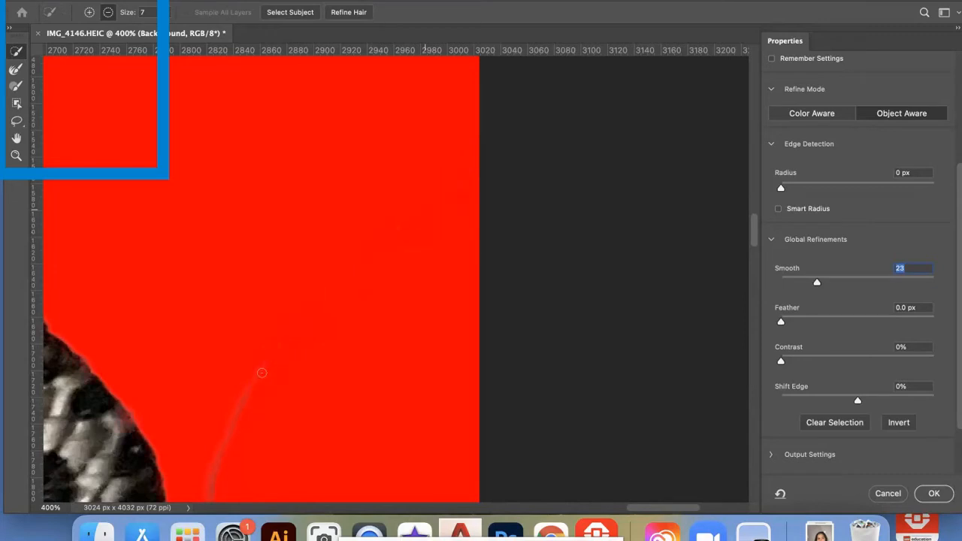
- Enlarge the Quick Selection brush to 128 and subtract more of the faint residue line near the brim
left_click(166, 14)
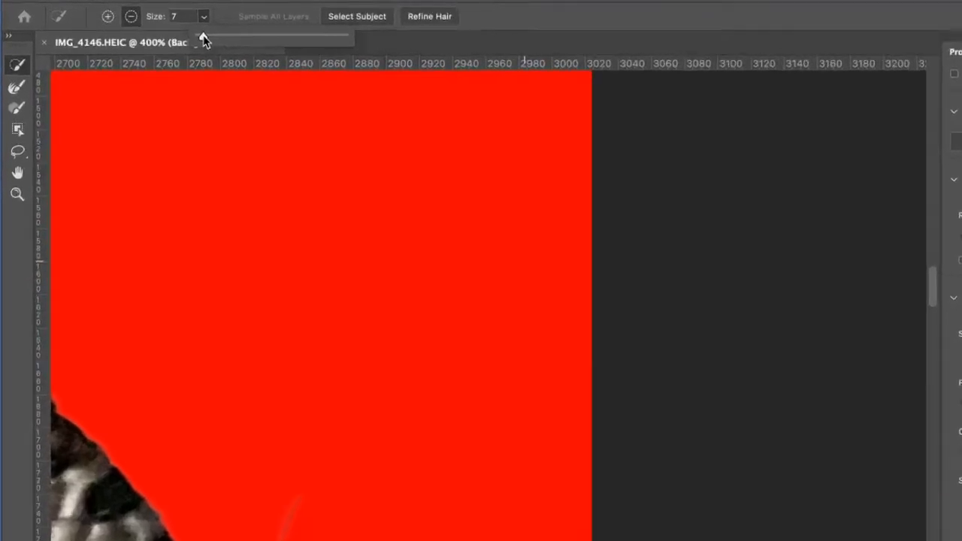
left_click_drag(166, 27, 173, 28)
left_click_drag(295, 53, 312, 53)
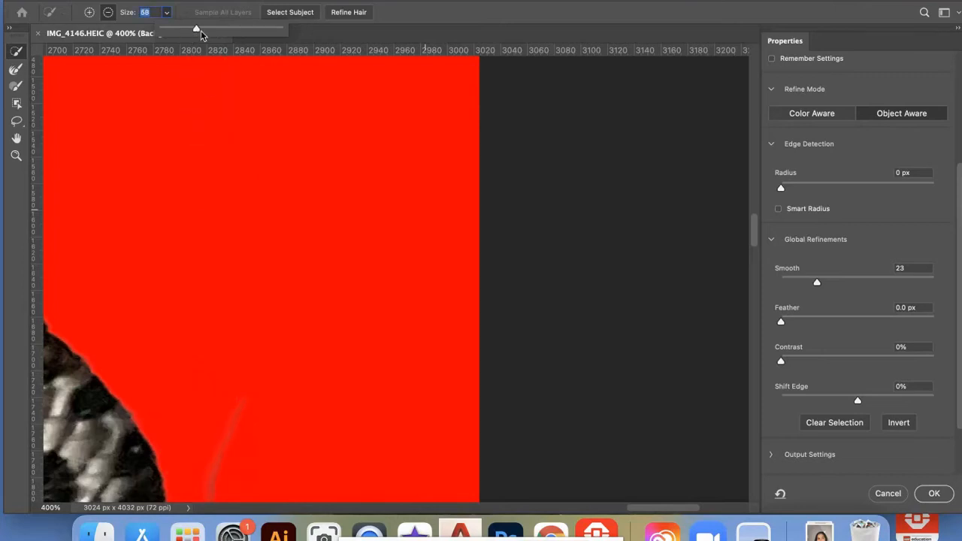
left_click_drag(200, 31, 228, 30)
left_click(249, 352)
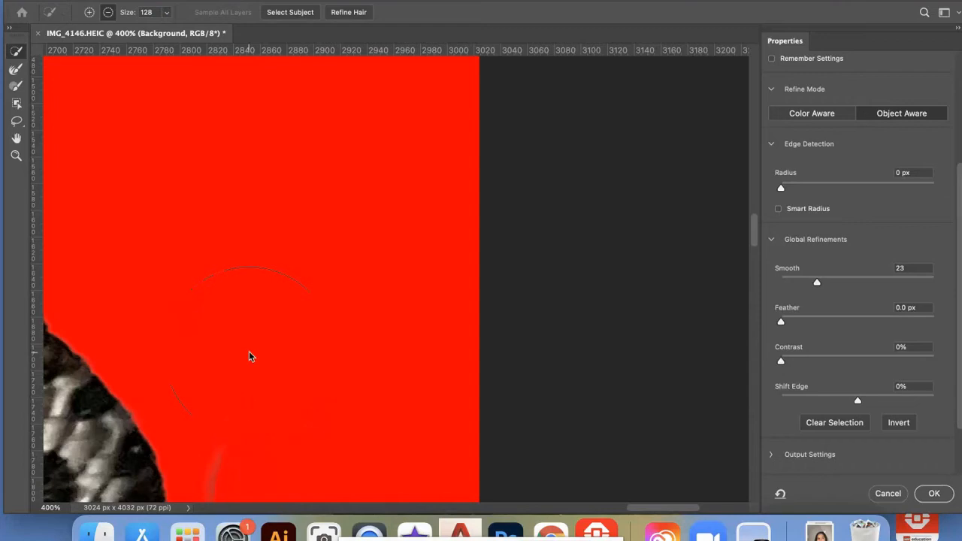
- Reduce the Quick Selection brush to 8 and subtract the remaining residue line touching the hat brim
scroll(249, 352, "down", 5)
scroll(249, 352, "left", 2)
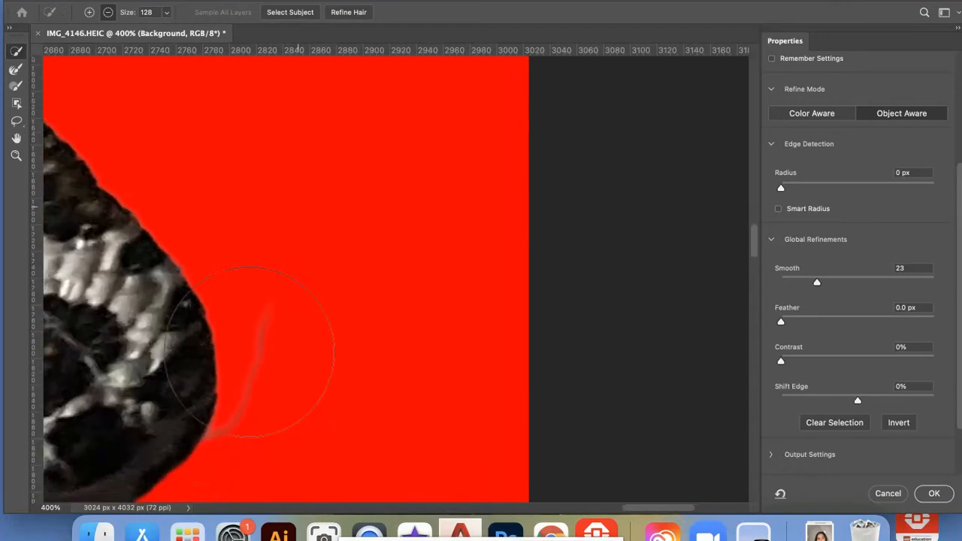
left_click(167, 13)
left_click_drag(100, 30, 105, 30)
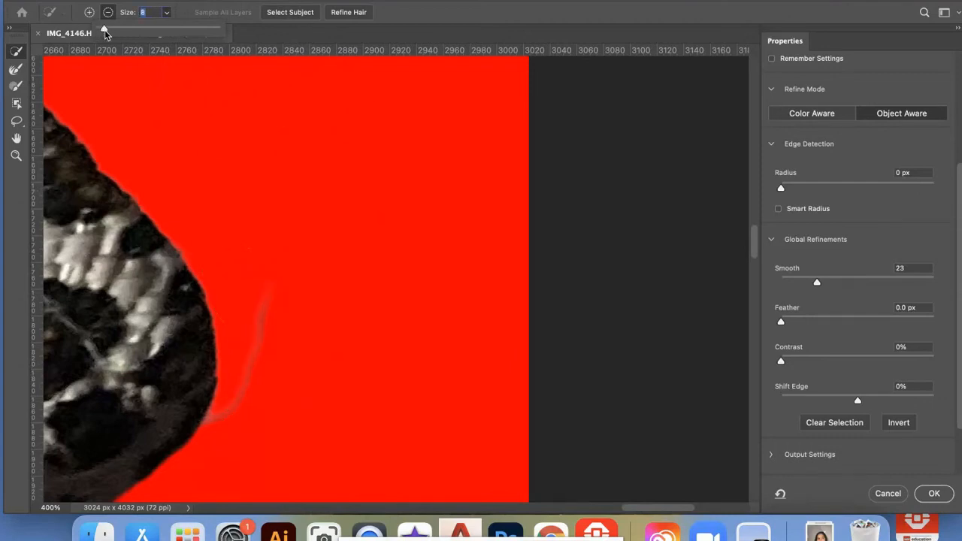
left_click(269, 293)
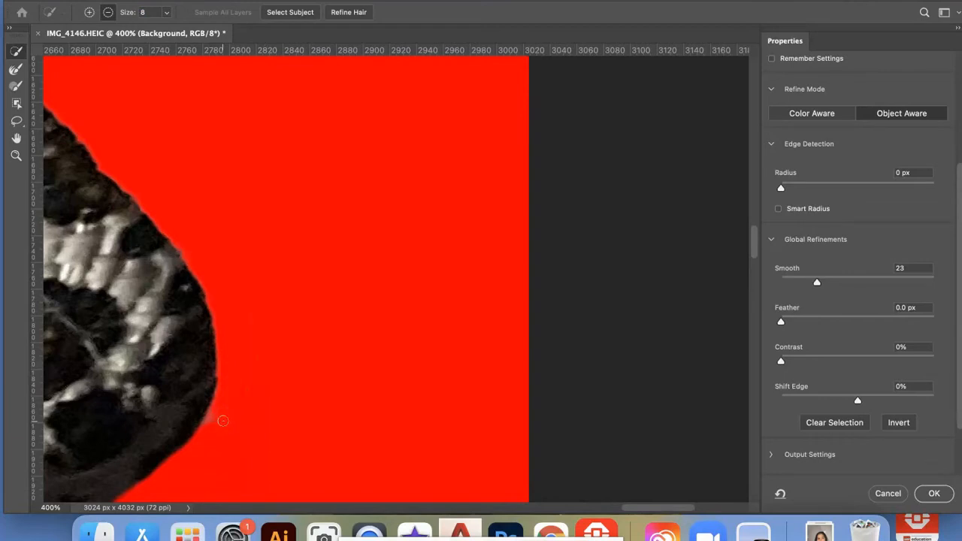
- Apply the refined selection to the photo as a layer mask
scroll(223, 421, "left", 10)
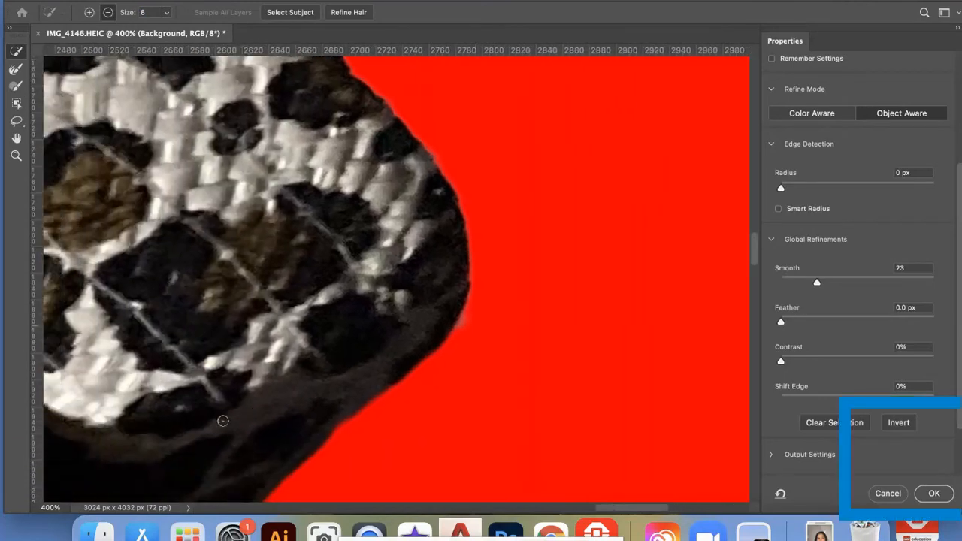
scroll(222, 421, "left", 5)
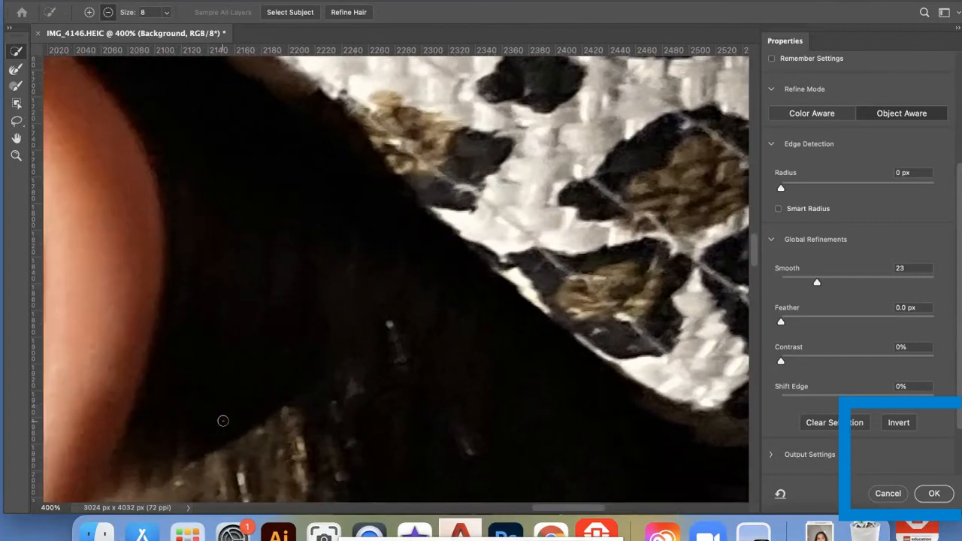
left_click(933, 495)
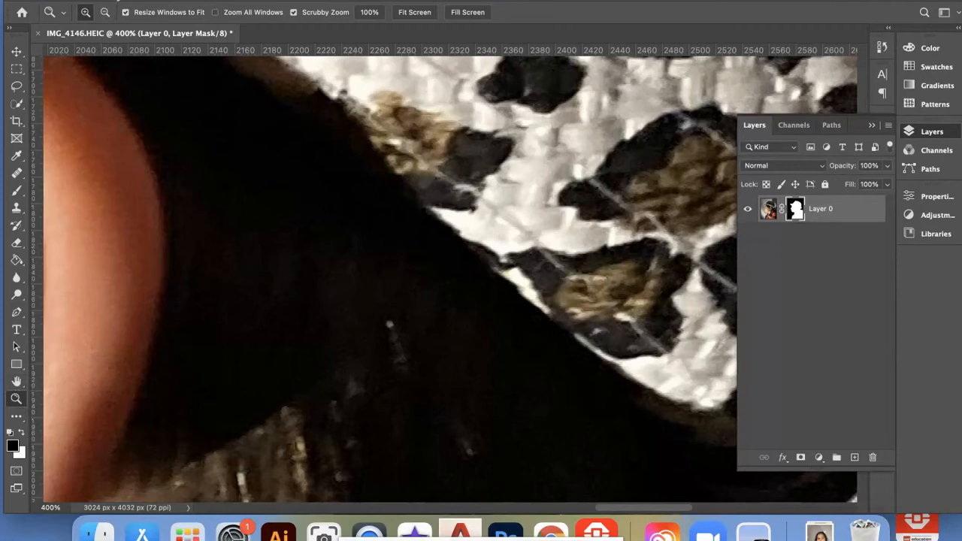
left_click(104, 13)
left_click_drag(307, 185, 368, 228)
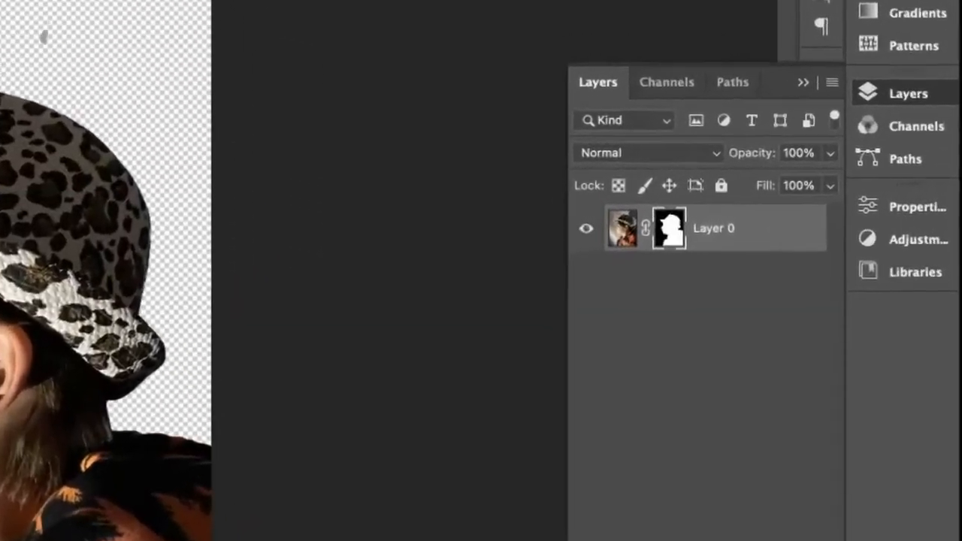
- Reopen the layer mask in Select and Mask to review the cut-out, and accept it without changes
left_click(730, 38)
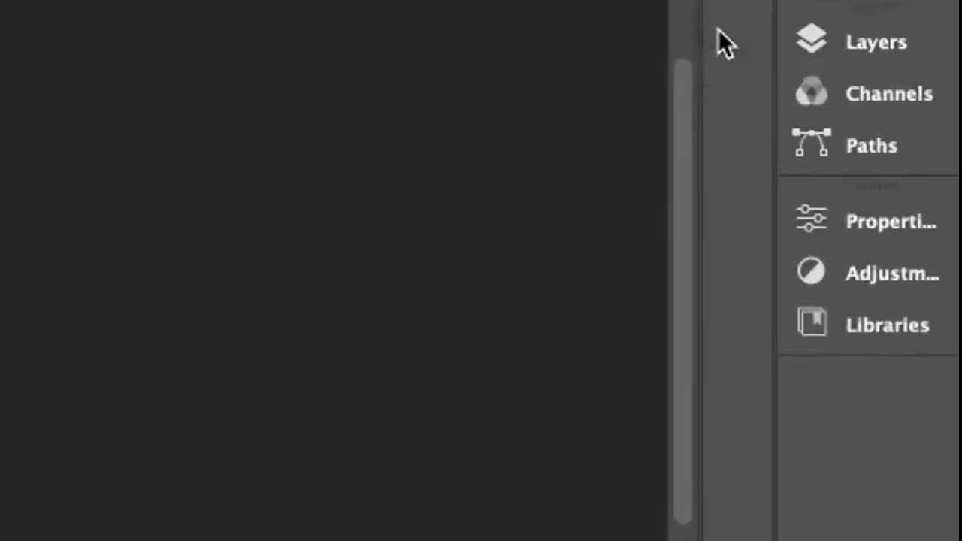
left_click(864, 44)
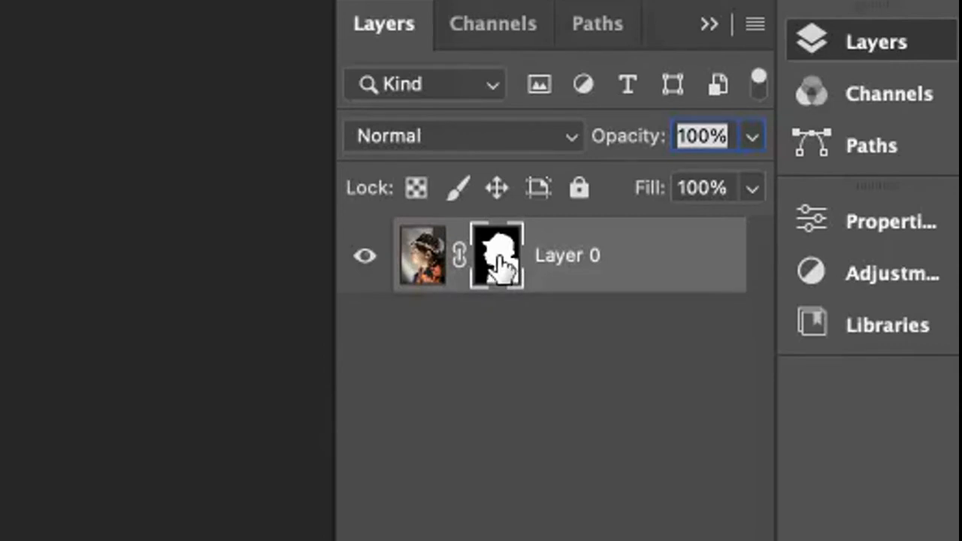
double_click(500, 266)
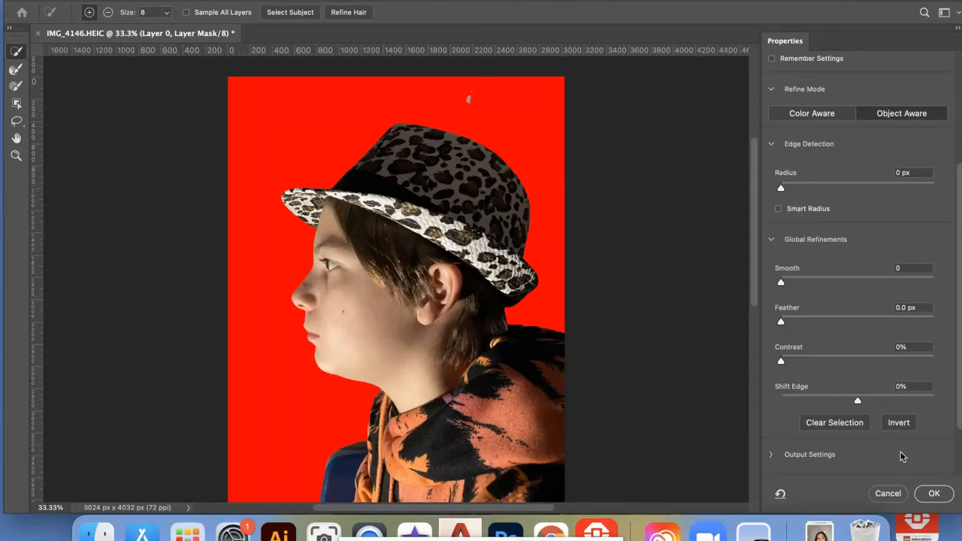
left_click(932, 494)
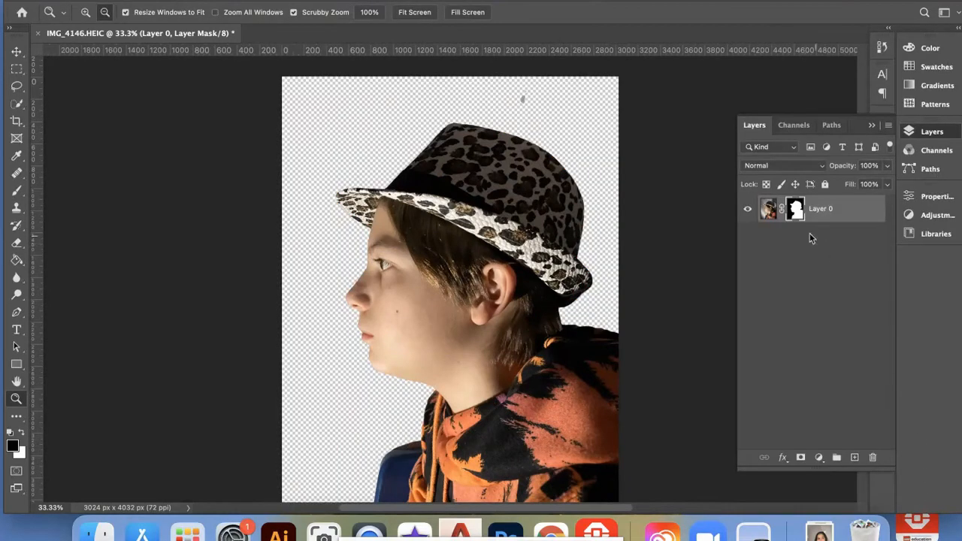
left_click(768, 211)
double_click(769, 212)
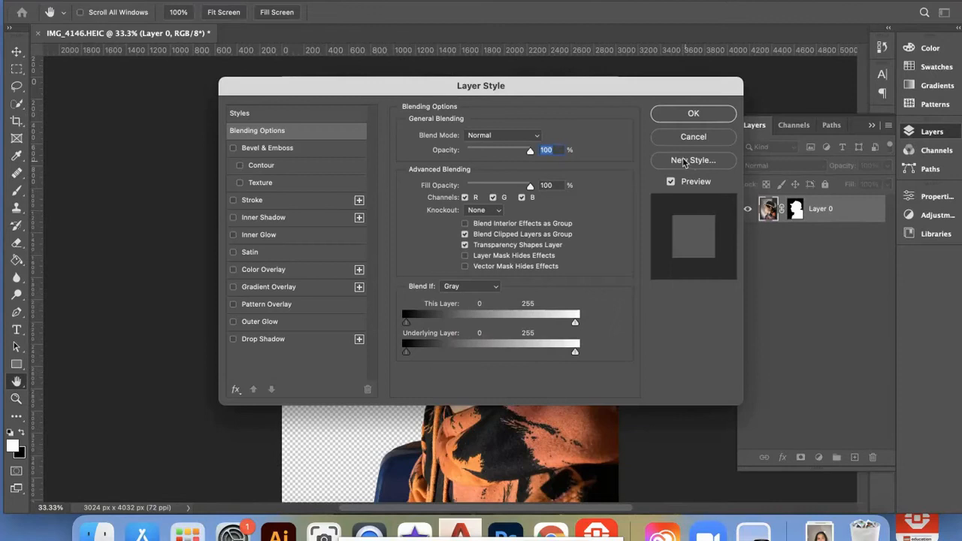
left_click(673, 136)
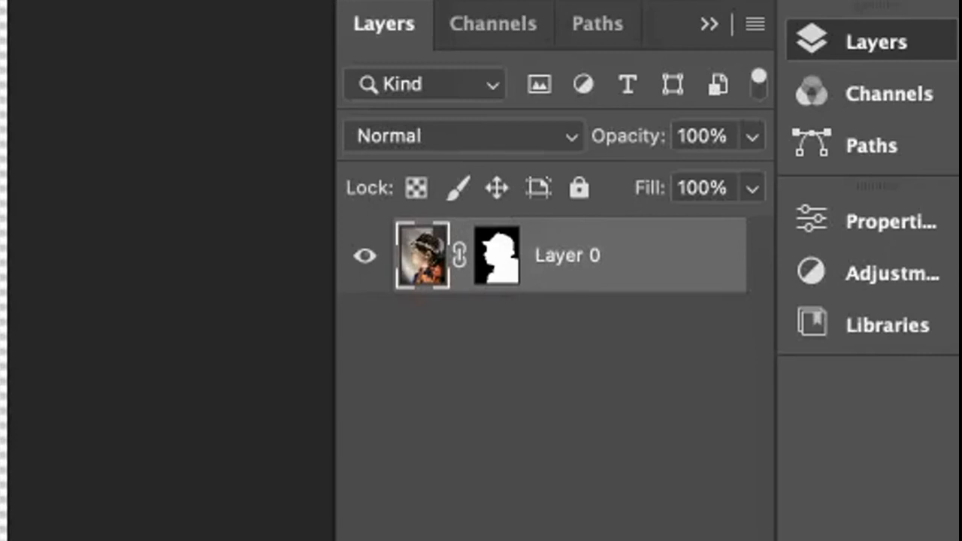
- Add a new empty layer and place it beneath the masked portrait layer
left_click(680, 538)
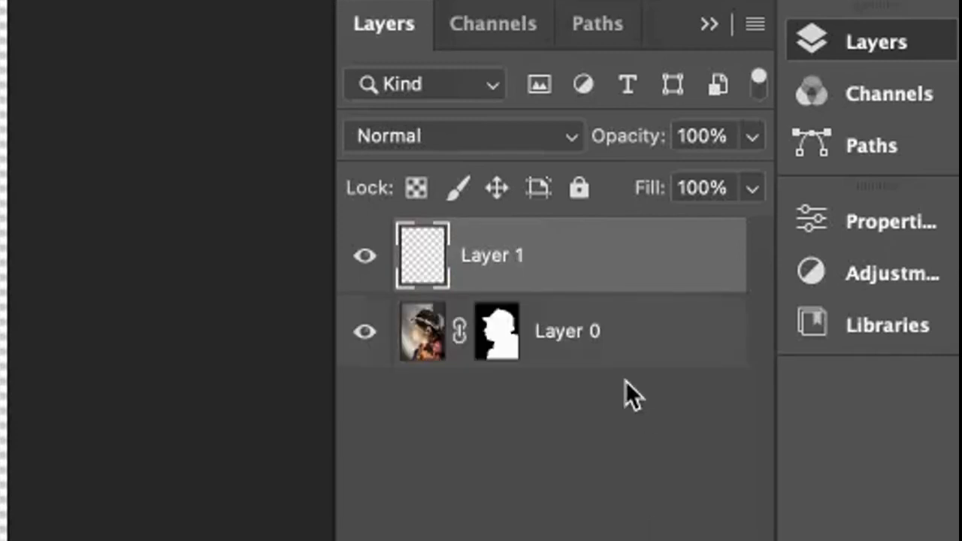
left_click_drag(528, 255, 530, 338)
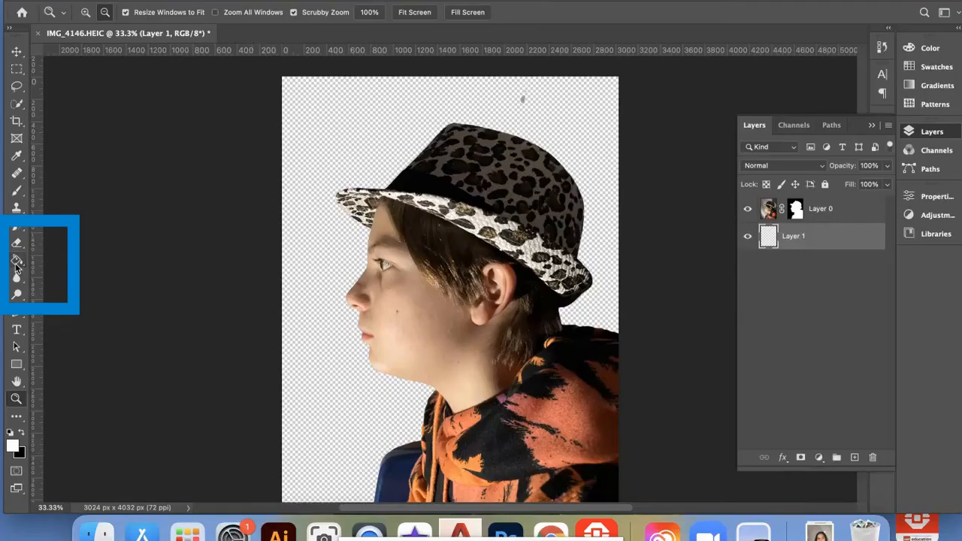
- Fill the empty layer beneath the portrait with white (ffffff) using the Paint Bucket tool
left_click(17, 265)
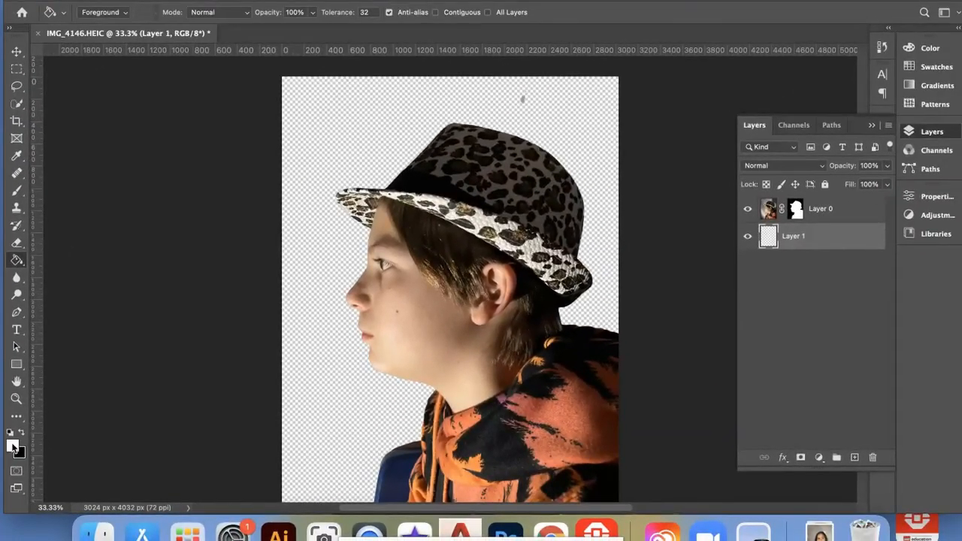
left_click(13, 445)
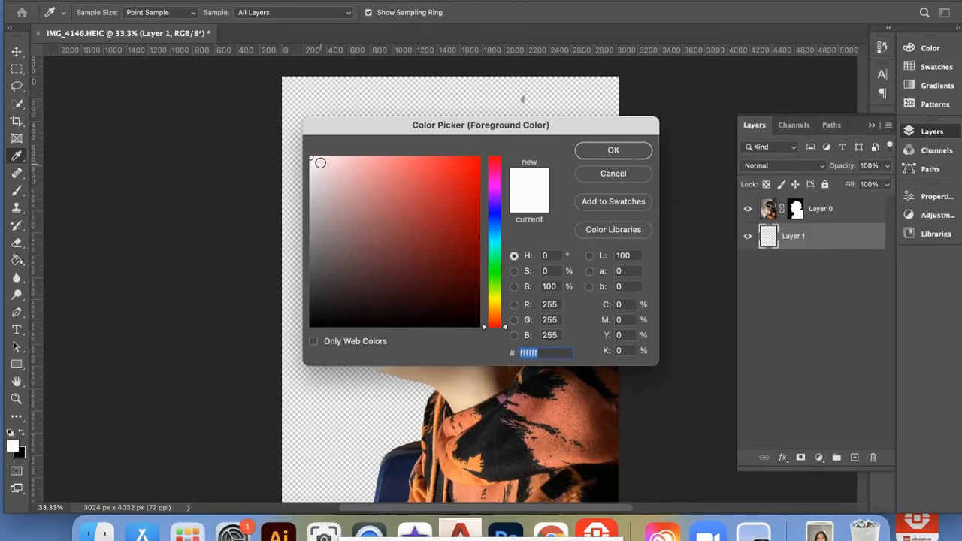
left_click(614, 150)
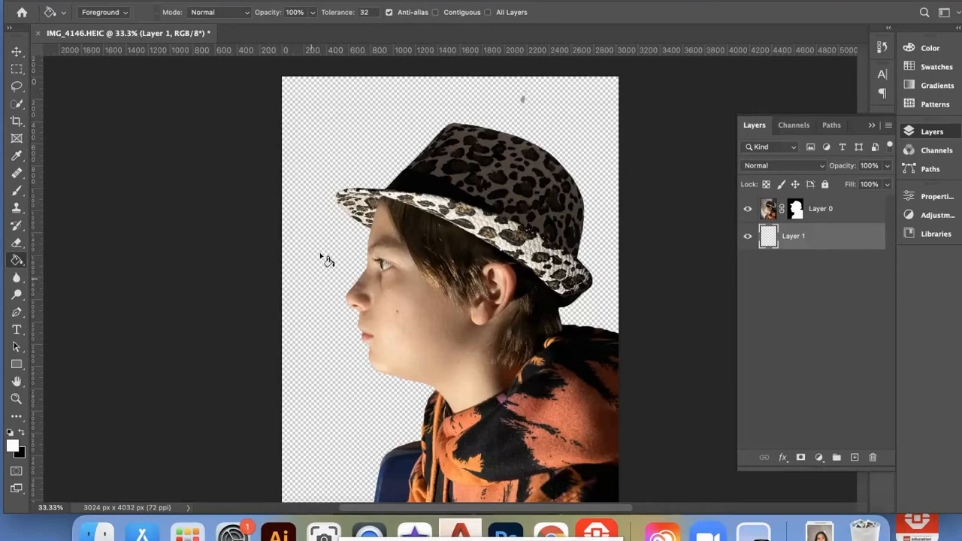
left_click(312, 278)
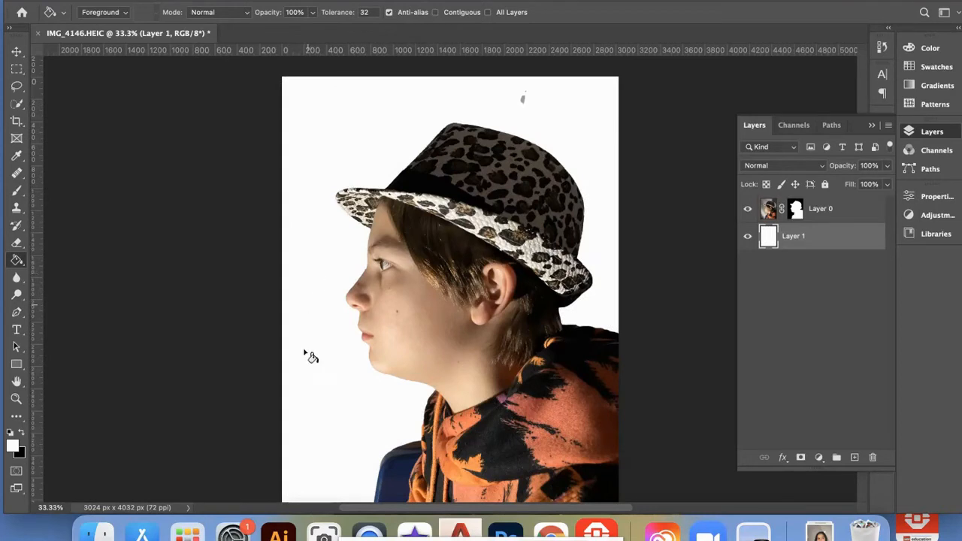
- Examine the cut-out edge along the mouth and chin at 200% against the white background
left_click(17, 400)
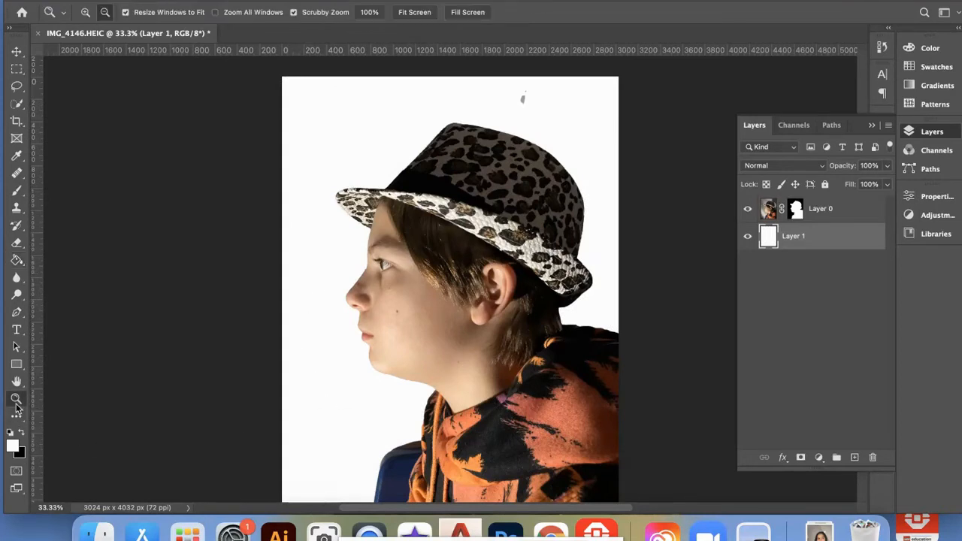
left_click(362, 338)
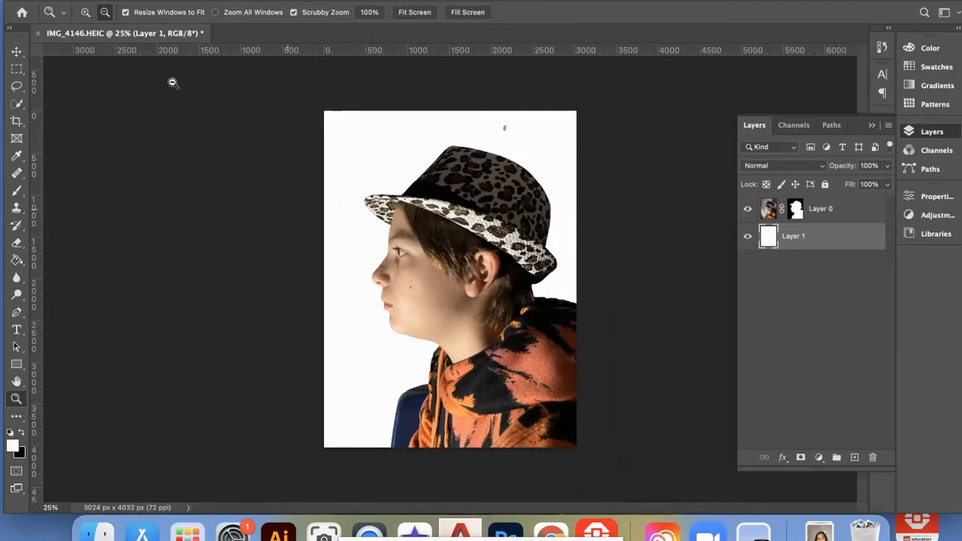
left_click(86, 12)
left_click(391, 321)
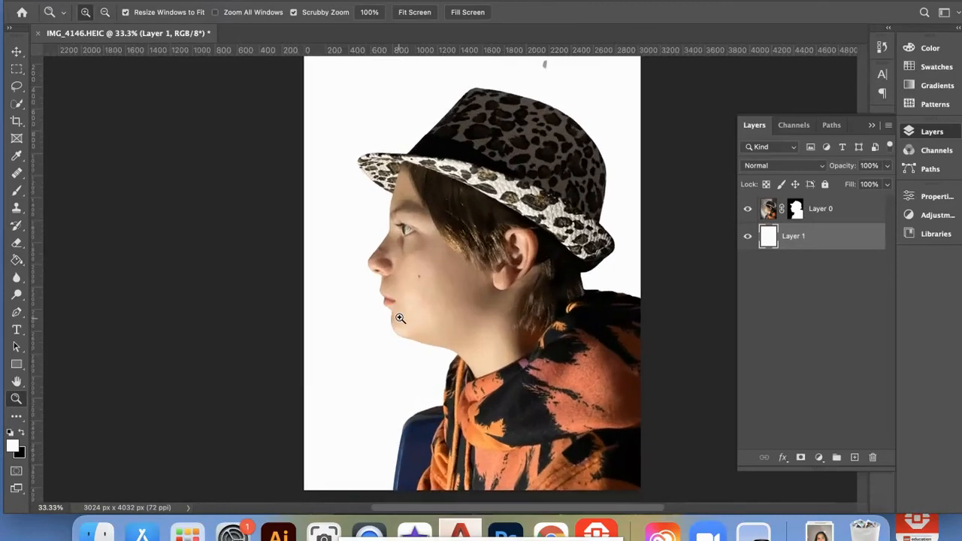
left_click(397, 318)
left_click(400, 318)
left_click(400, 318)
left_click(398, 318)
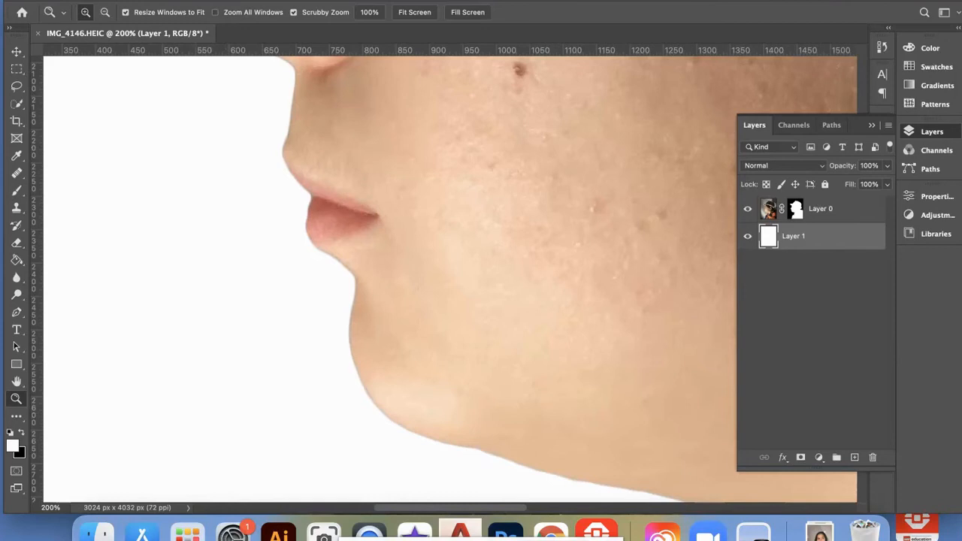
- Start saving a copy of the document on the computer, using the teacher's title and surname as the PSD file name
left_click(101, 0)
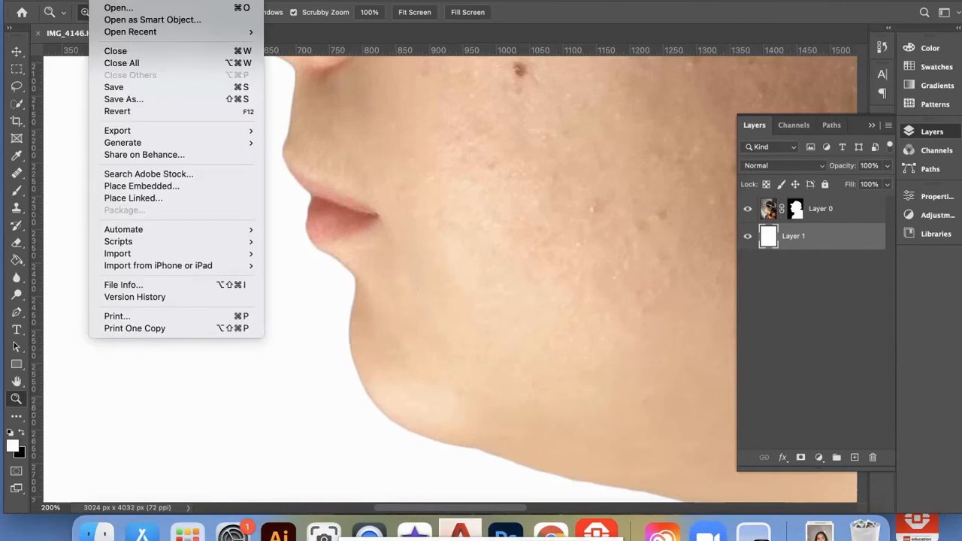
left_click(115, 102)
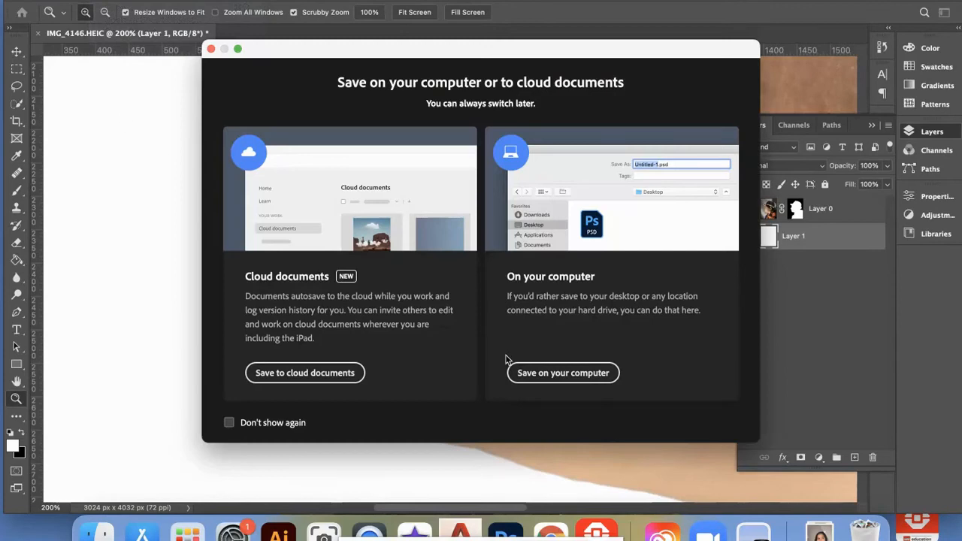
left_click(536, 376)
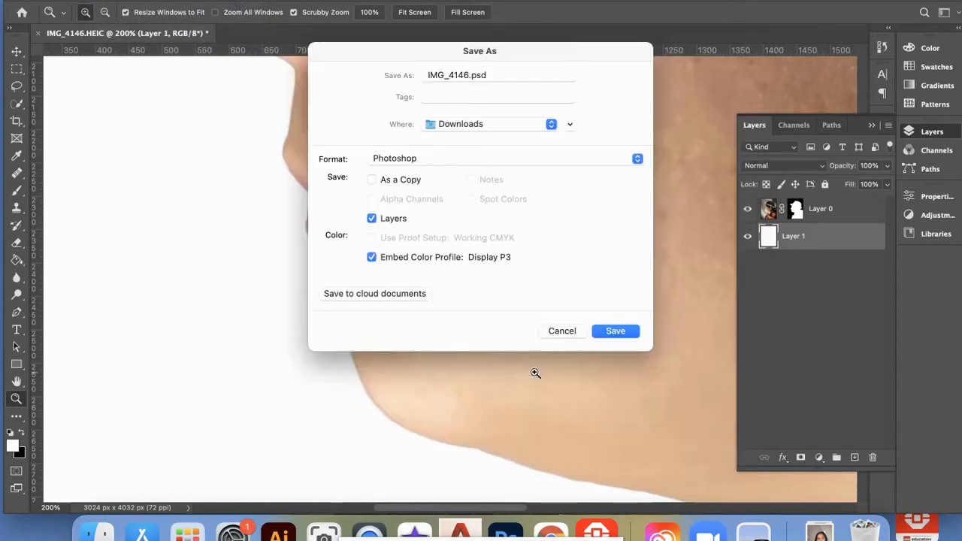
triple_click(462, 73)
left_click(461, 74)
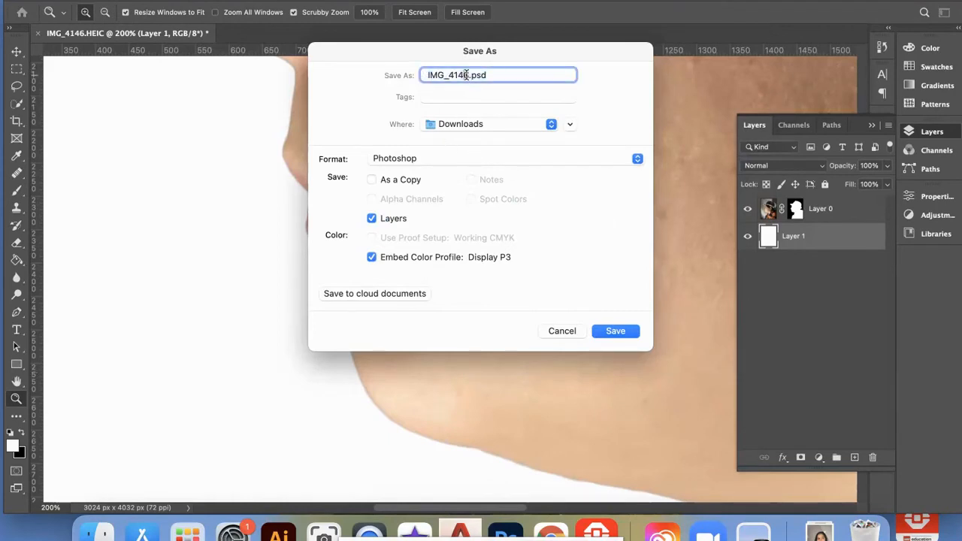
double_click(449, 75)
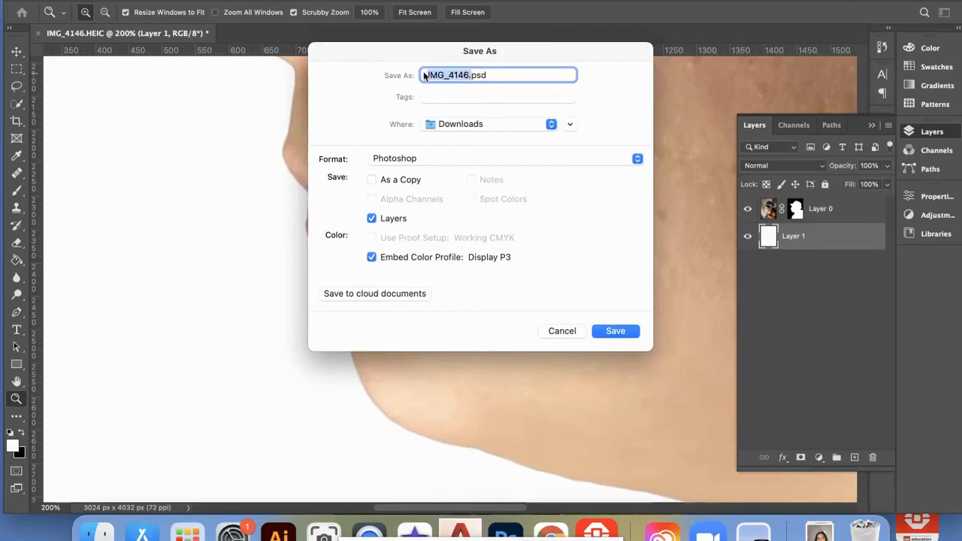
type("mrs white")
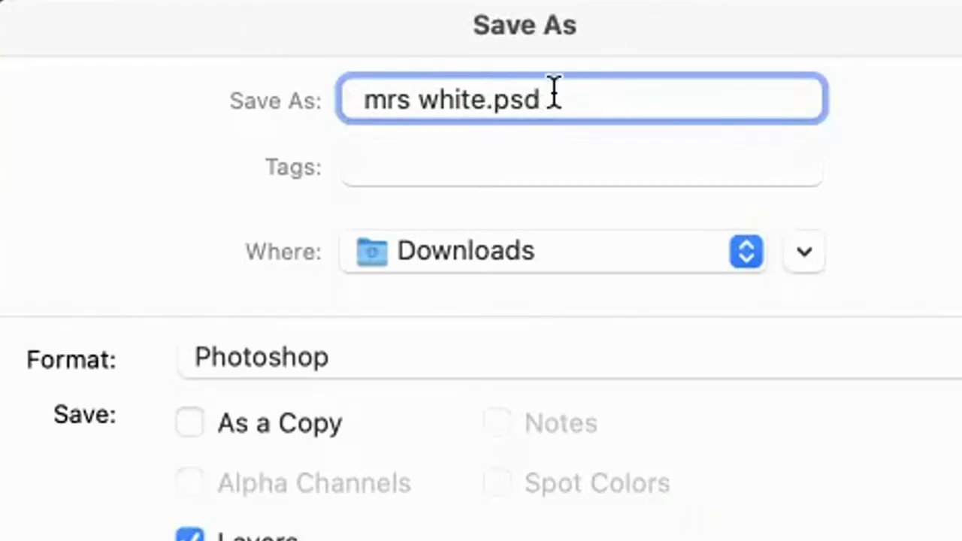
- Save the file to the Desktop in Photoshop format with layers and Maximize Compatibility enabled
left_click(426, 366)
left_click(430, 367)
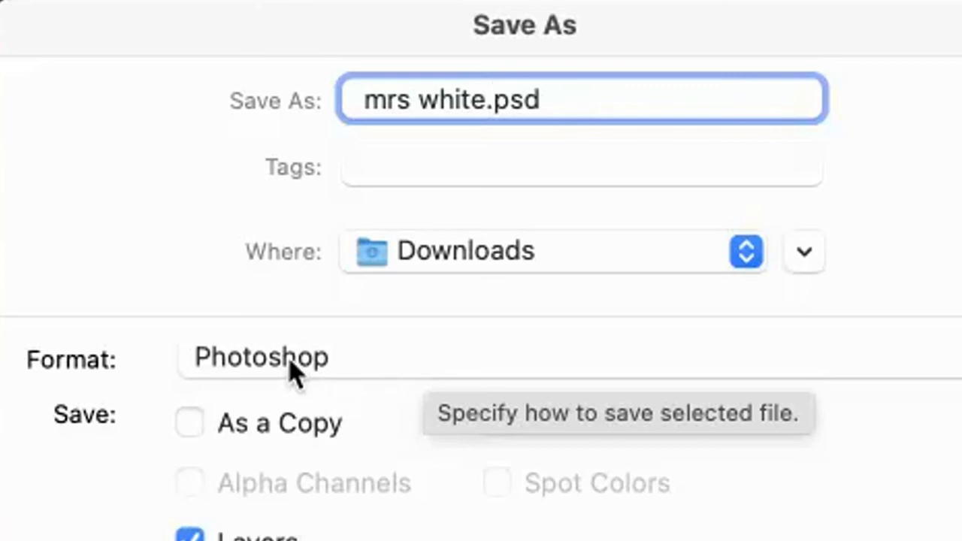
left_click(474, 255)
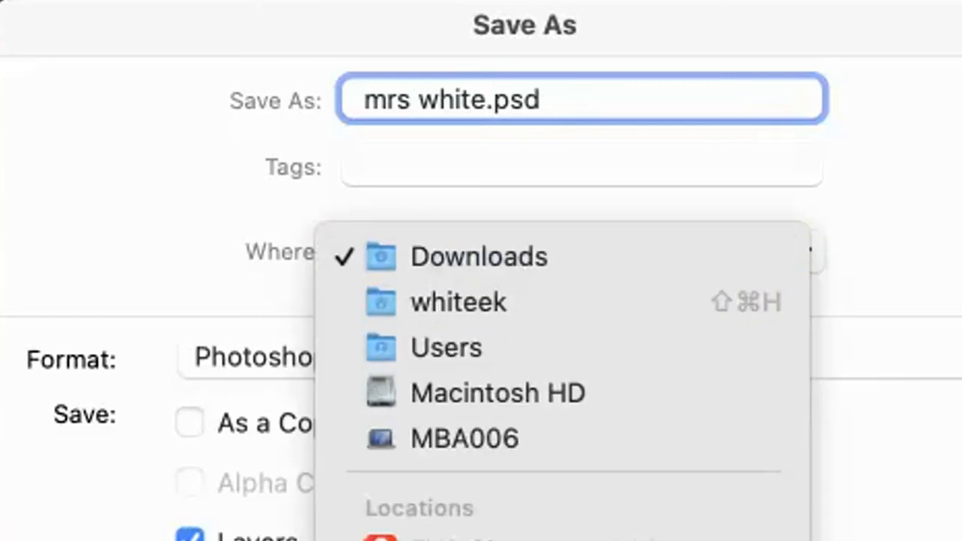
left_click(481, 537)
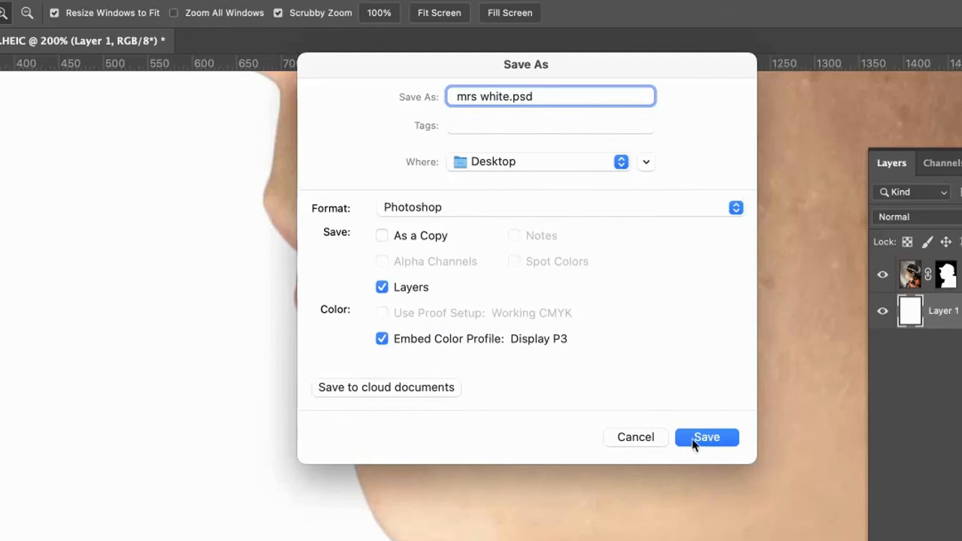
left_click(702, 443)
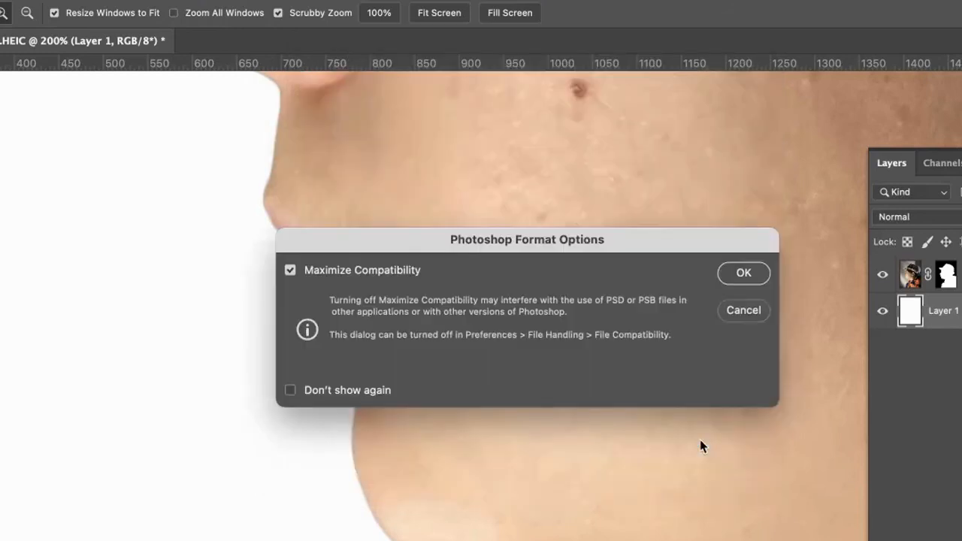
left_click(740, 275)
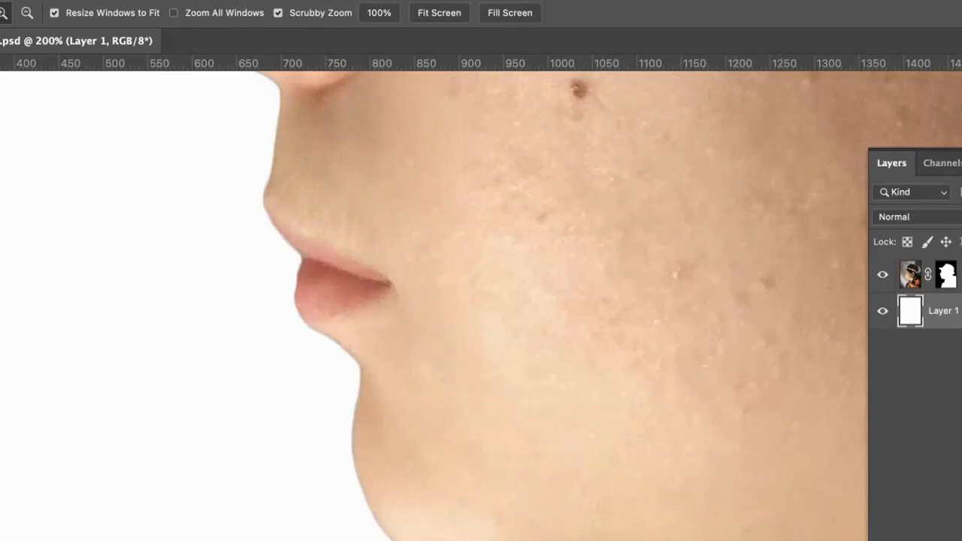
- Switch to the Chrome browser and open Google Drive in a new tab
key("F7")
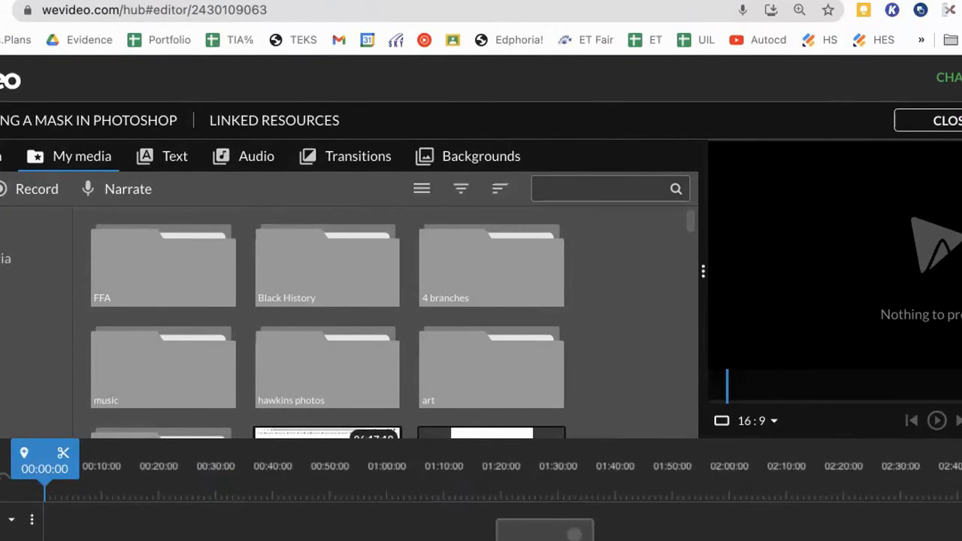
key("super+t")
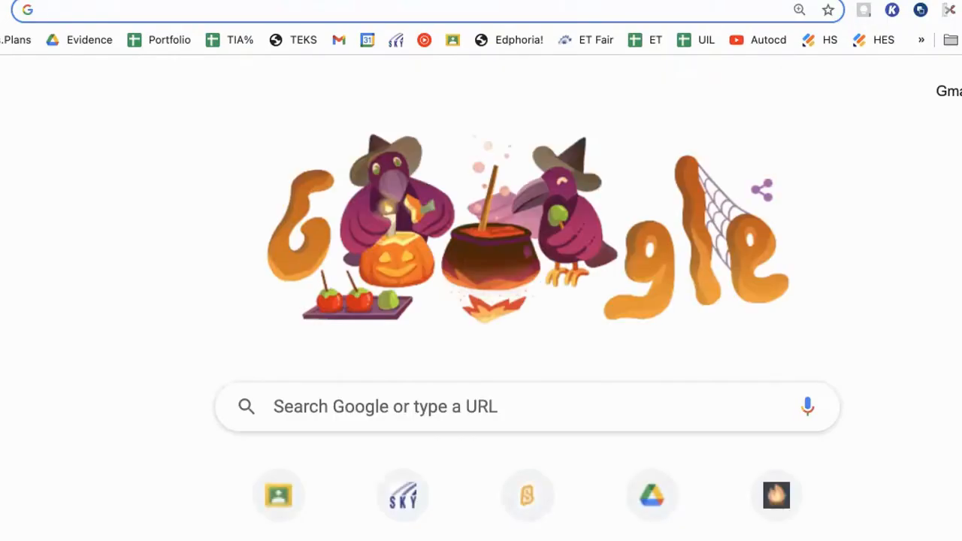
left_click(961, 91)
left_click(874, 293)
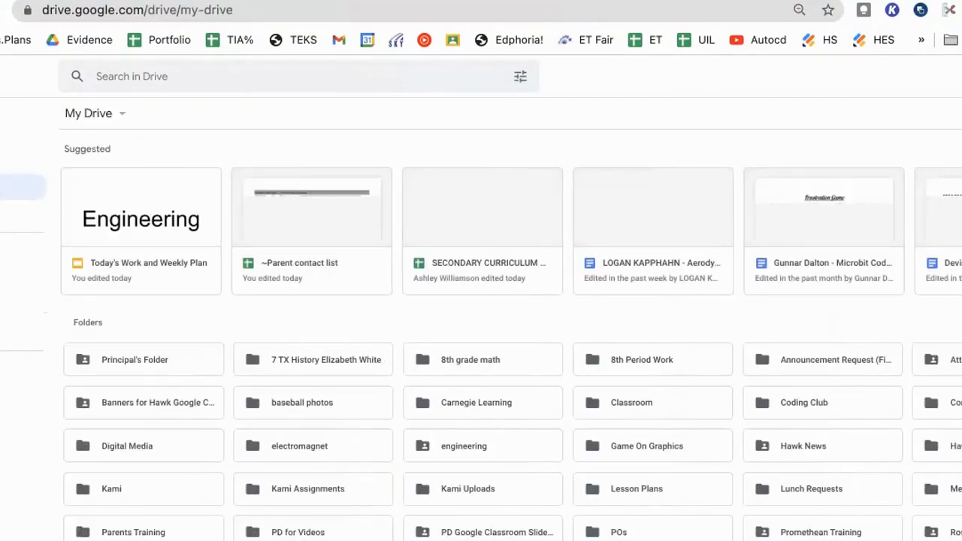
- Upload the newly saved hat portrait PSD from the Desktop to My Drive
left_click(0, 126)
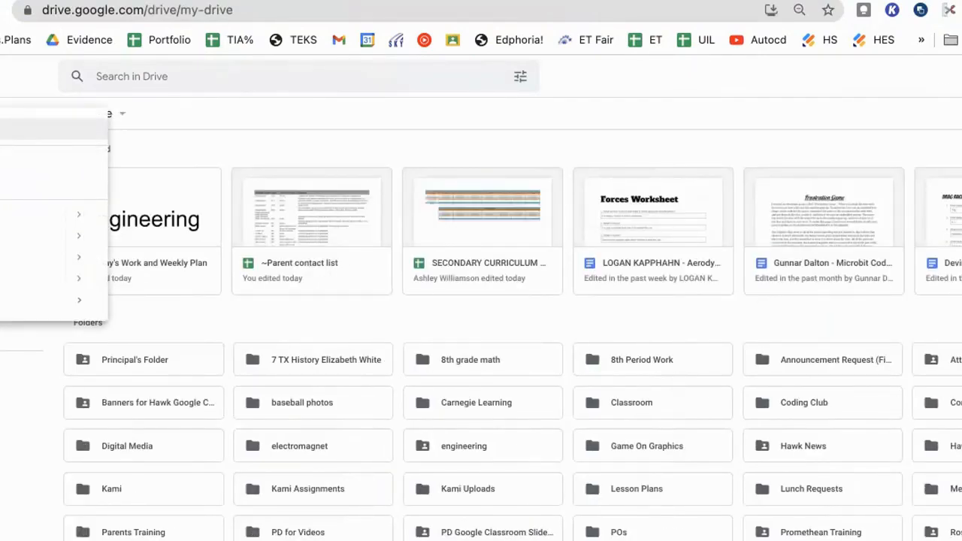
left_click(8, 161)
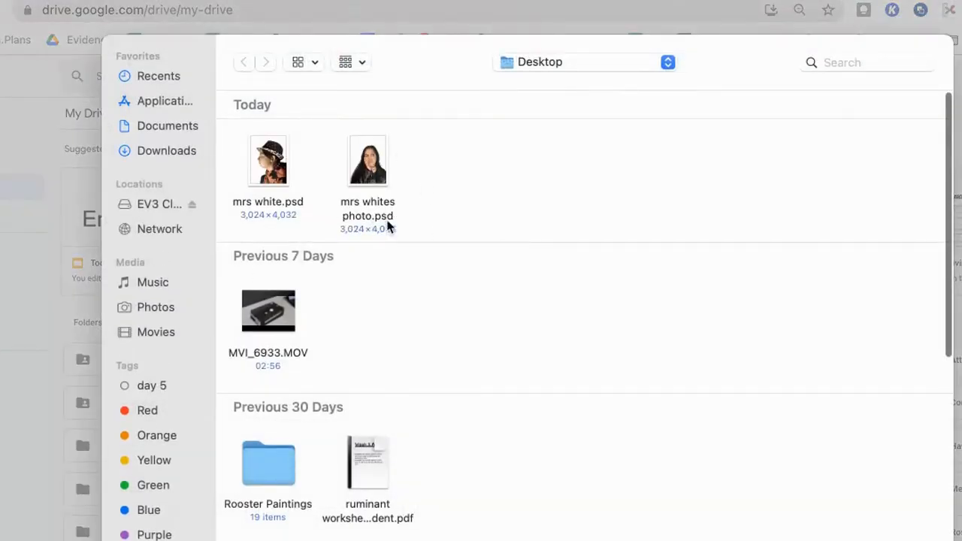
left_click(269, 154)
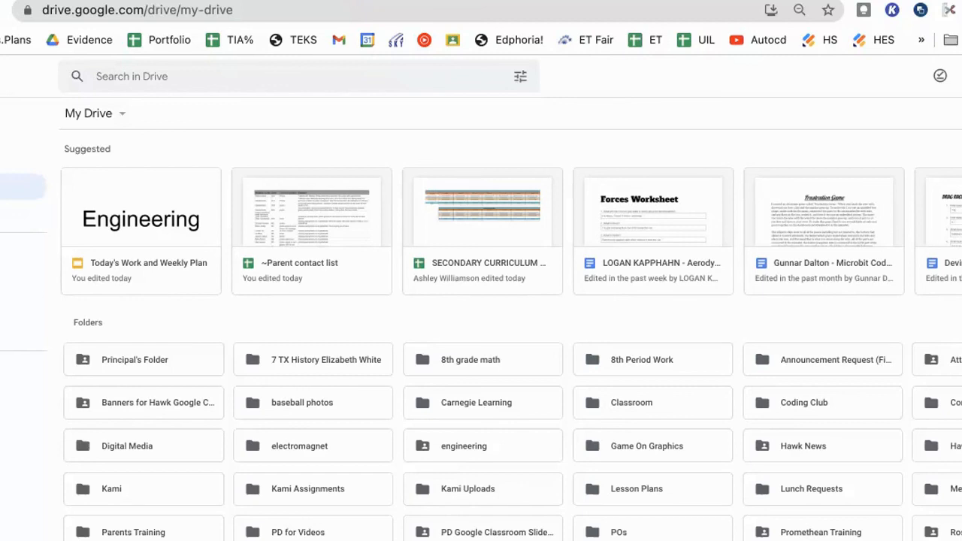
- Check the uploaded PSD among Drive's recent files by opening its preview, close it, and return to the WeVideo editor
left_click(22, 279)
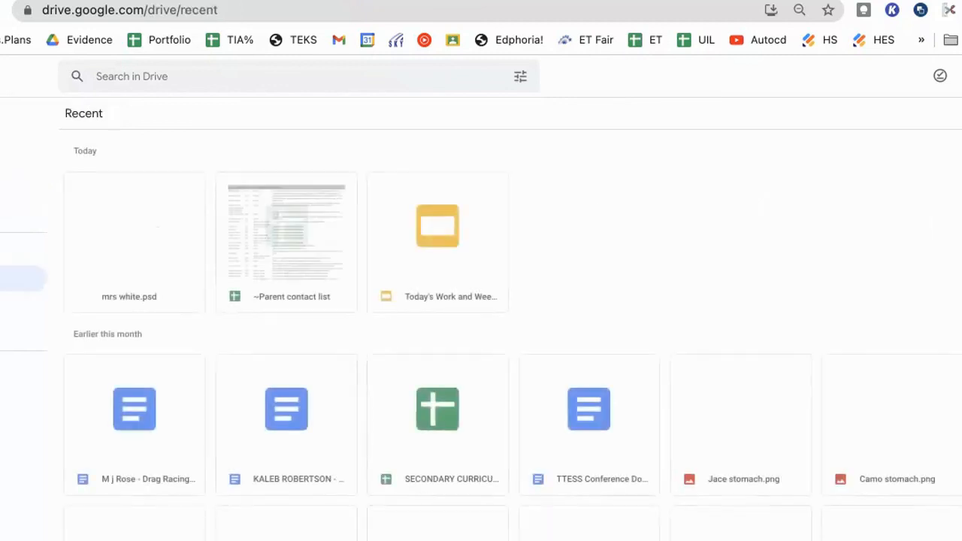
left_click(132, 226)
double_click(131, 225)
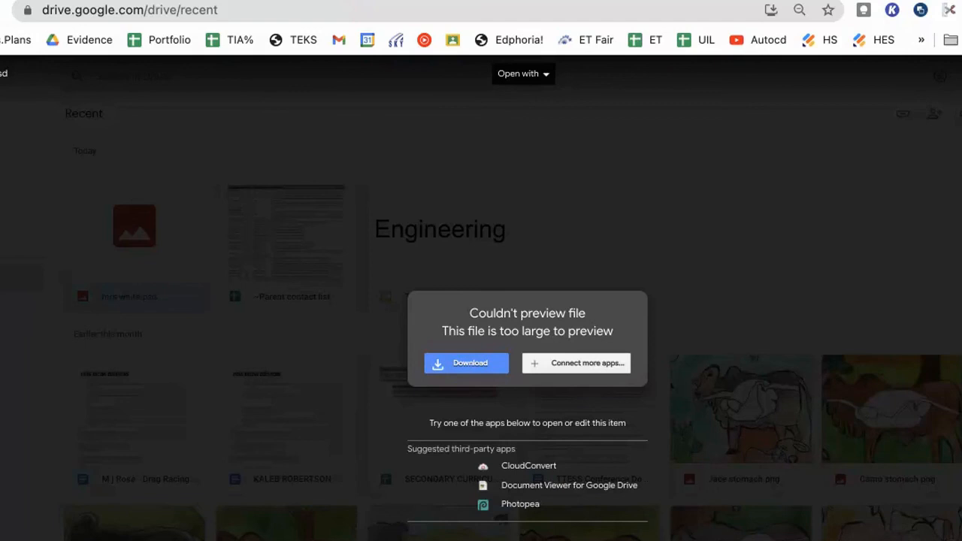
left_click(0, 74)
left_click(304, 0)
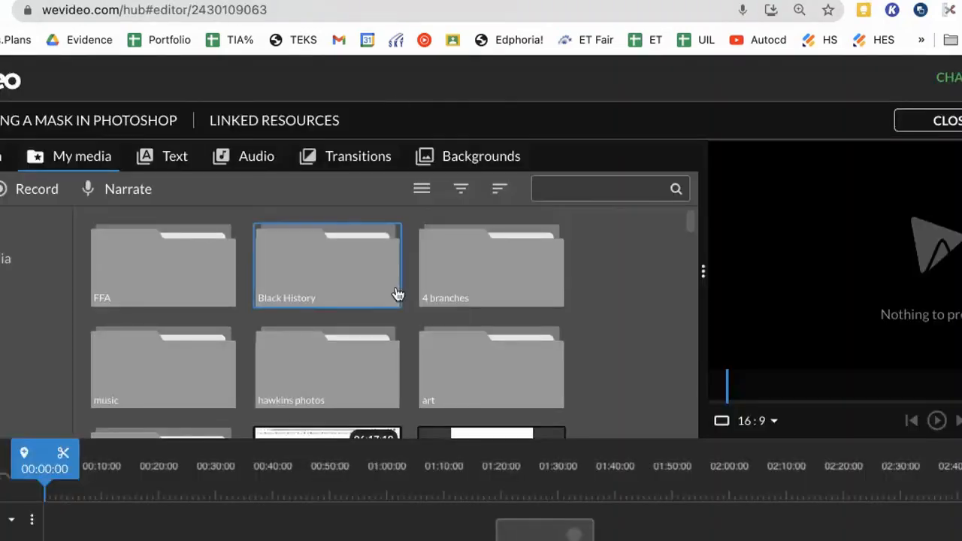